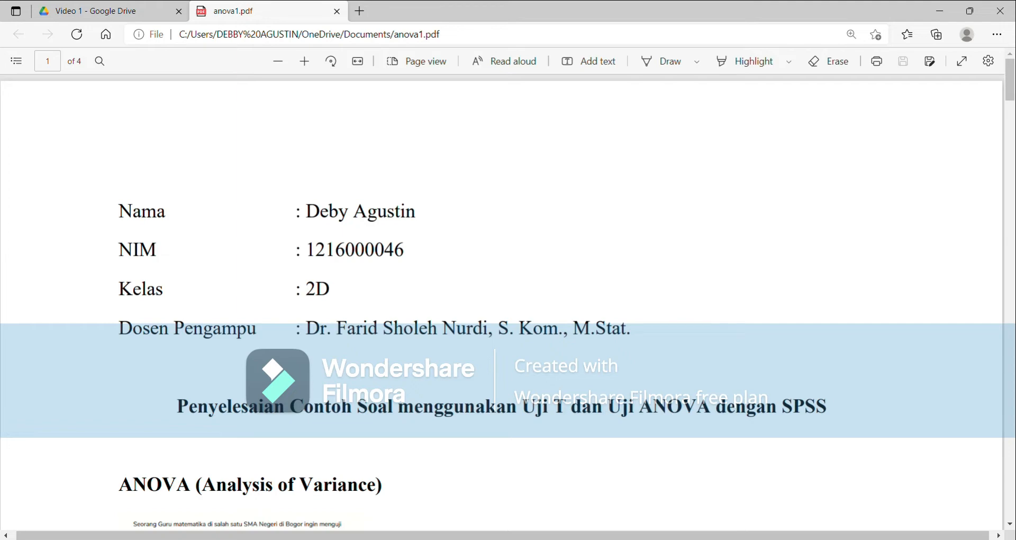
- Review the ANOVA exercise in anova1.pdf and the Nilai and Kelas data rows in the SPSS data editor
{"action": "scroll", "coordinate": [501, 296], "scroll_direction": "down", "scroll_amount": 6}
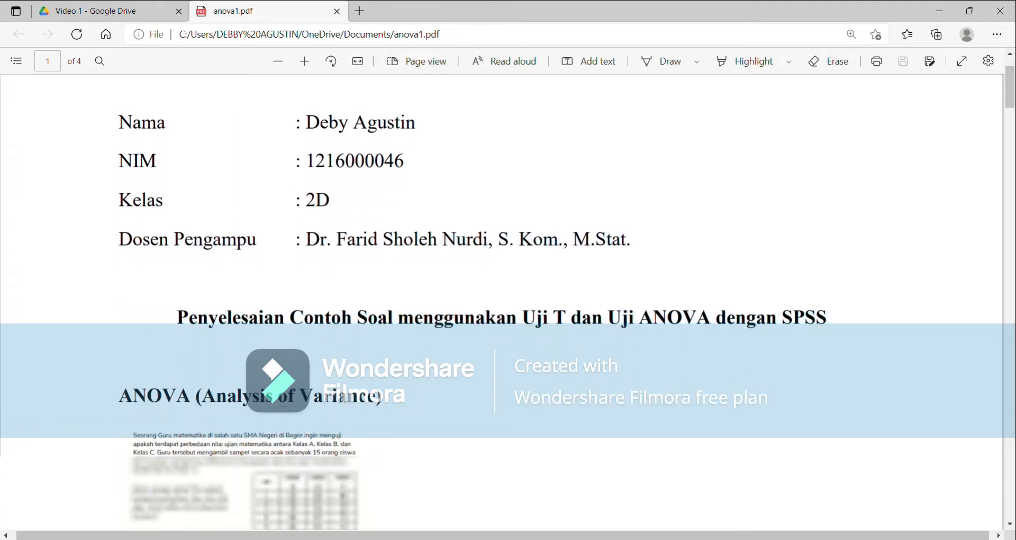
{"action": "scroll", "coordinate": [501, 296], "scroll_direction": "down", "scroll_amount": 1}
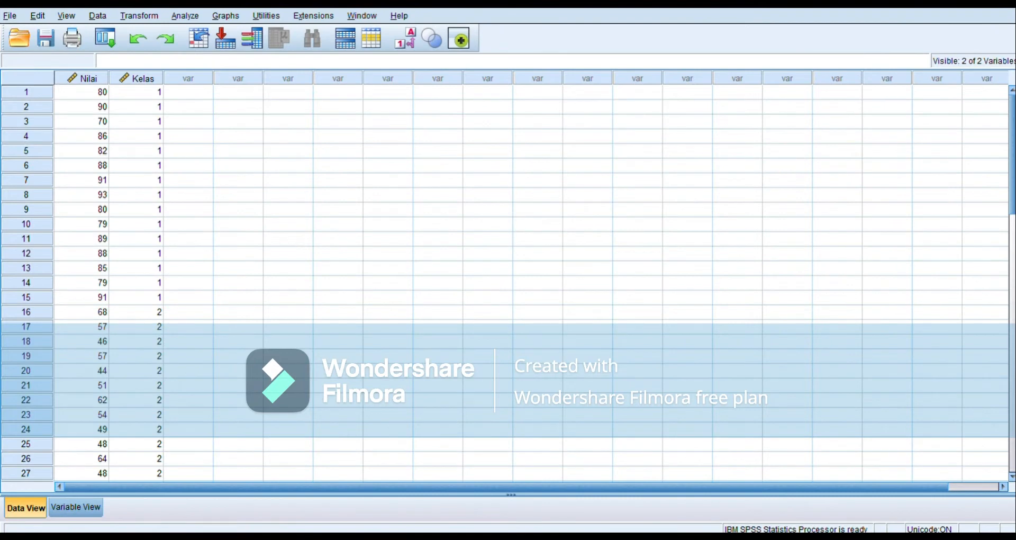
{"action": "scroll", "coordinate": [529, 281], "scroll_direction": "down", "scroll_amount": 2}
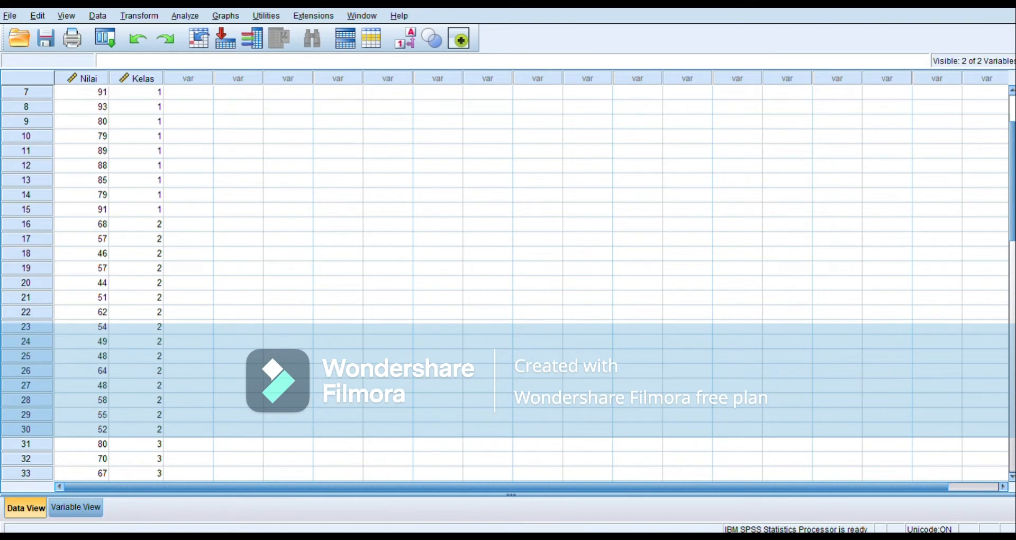
{"action": "scroll", "coordinate": [529, 281], "scroll_direction": "down", "scroll_amount": 4}
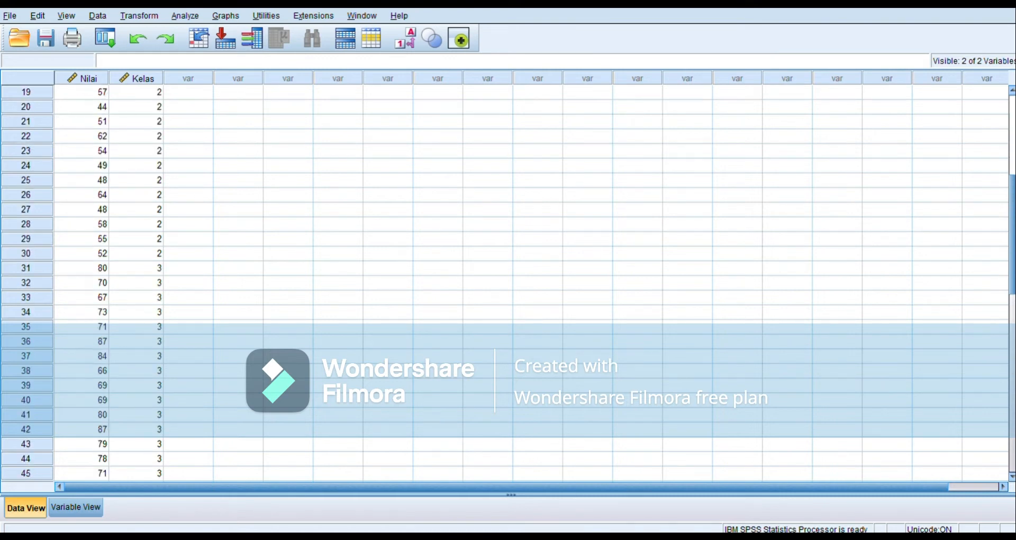
{"action": "scroll", "coordinate": [529, 281], "scroll_direction": "down", "scroll_amount": 1}
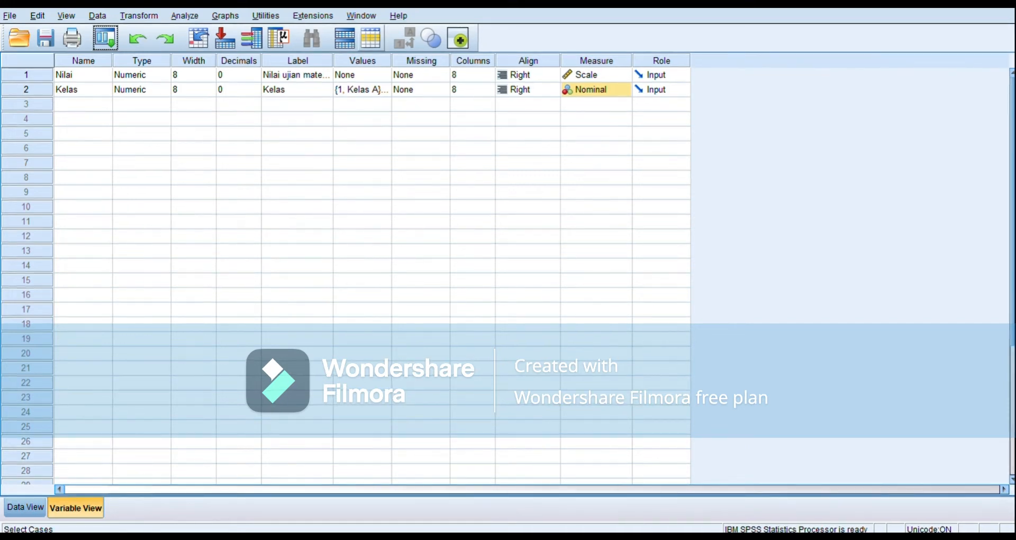
- Set up a Univariate general linear model with Nilai ujian matematika as the dependent variable and Kelas as the fixed factor
{"action": "left_click", "coordinate": [185, 16]}
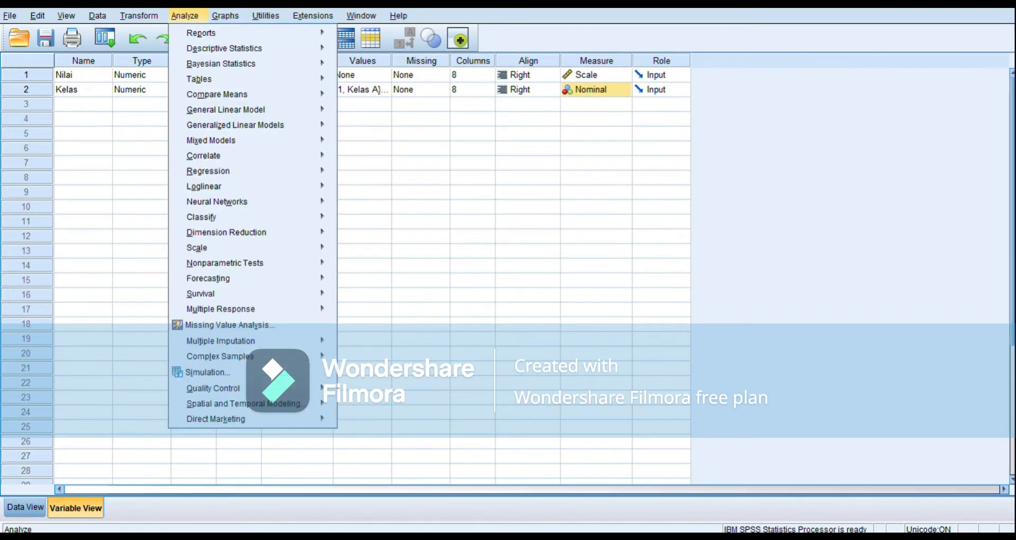
{"action": "mouse_move", "coordinate": [226, 110]}
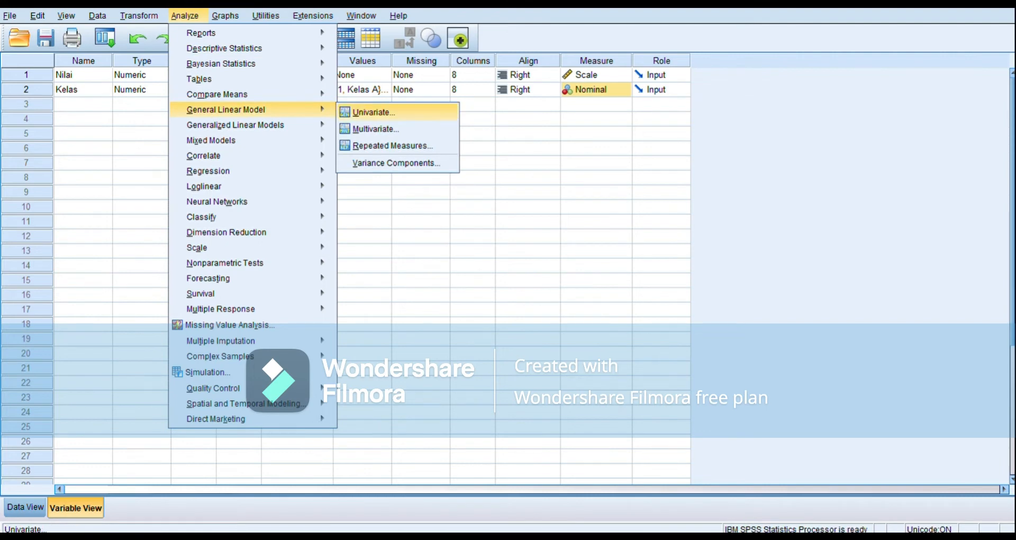
{"action": "left_click", "coordinate": [374, 112]}
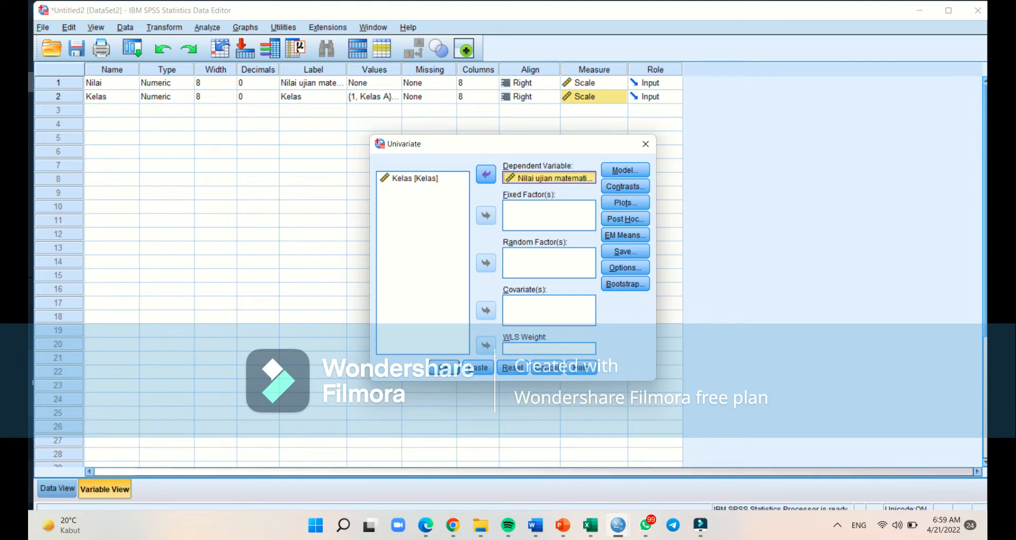
{"action": "left_click_drag", "start_coordinate": [415, 178], "coordinate": [548, 216]}
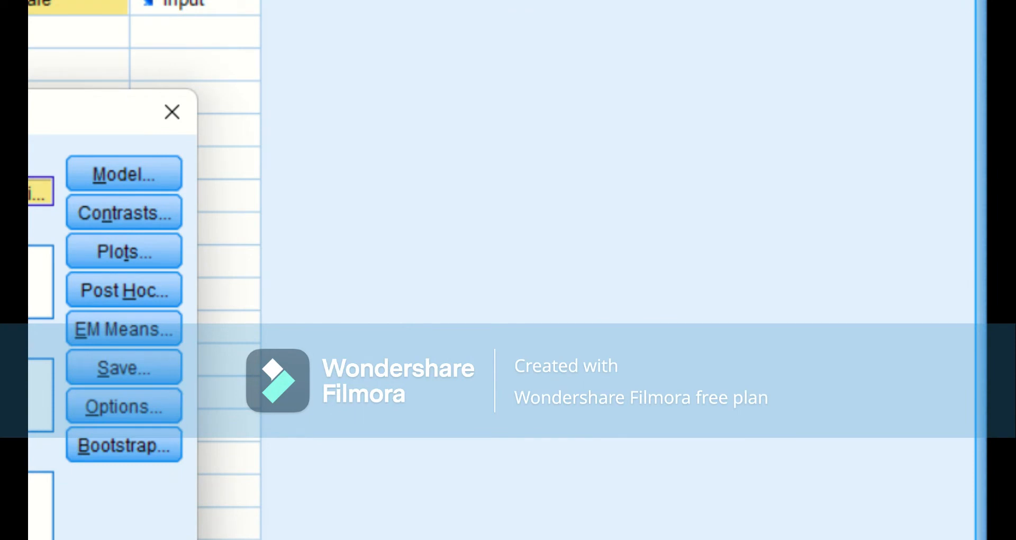
- Have the univariate model save its standardized residuals
{"action": "left_click", "coordinate": [125, 368]}
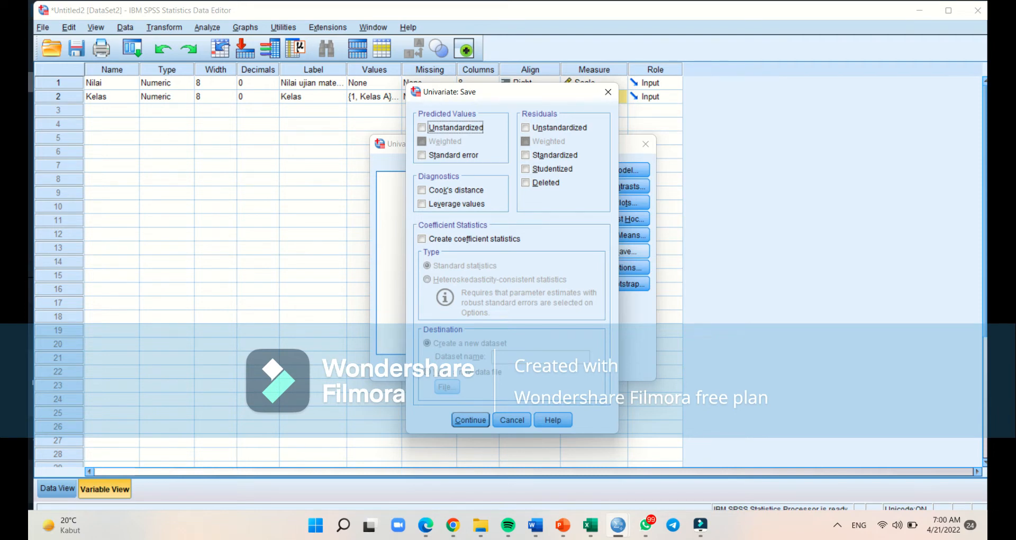
{"action": "left_click", "coordinate": [525, 155]}
{"action": "left_click", "coordinate": [470, 420]}
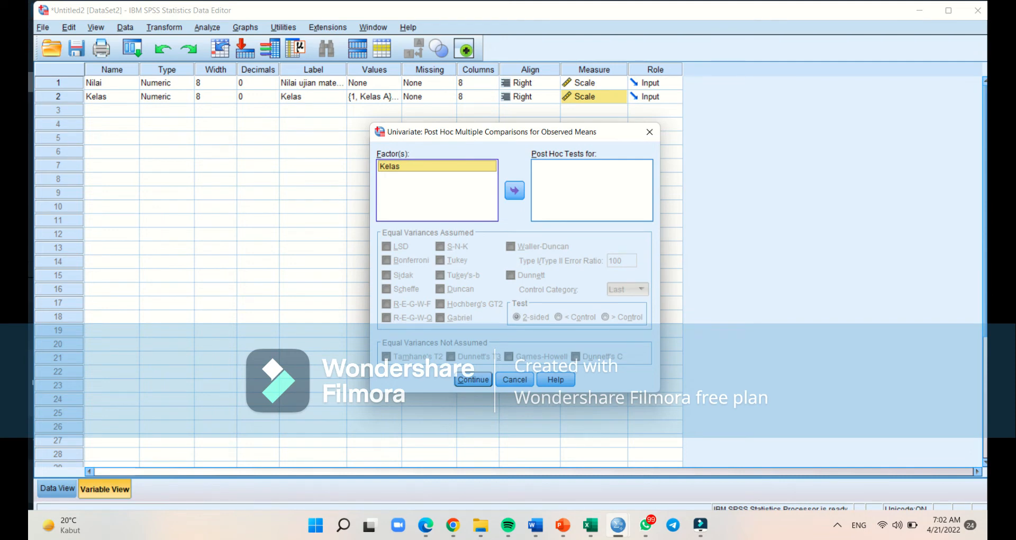
- Request a Duncan post hoc test for Kelas, plus descriptive statistics and homogeneity tests for the univariate model
{"action": "left_click", "coordinate": [514, 190]}
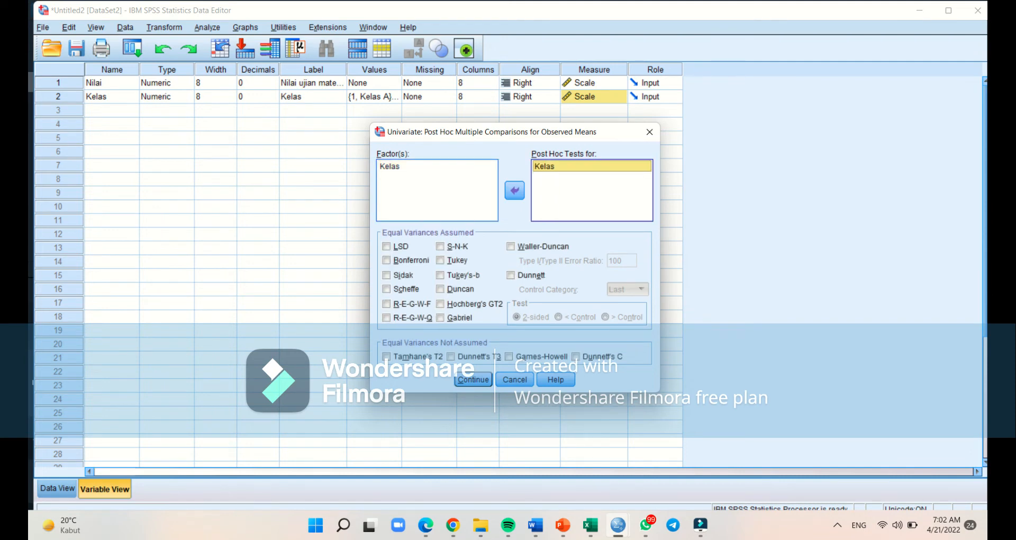
{"action": "left_click", "coordinate": [440, 288]}
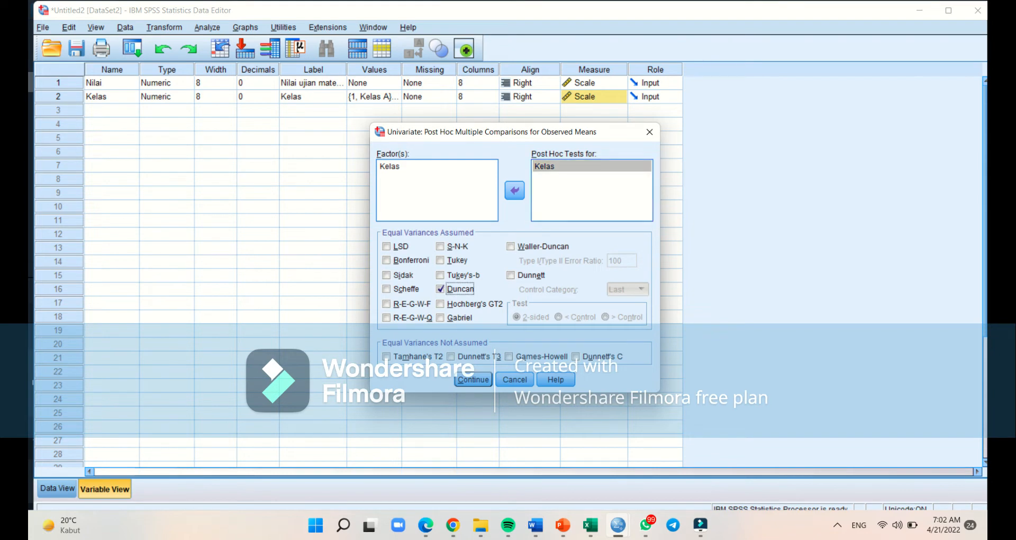
{"action": "key", "text": "Return"}
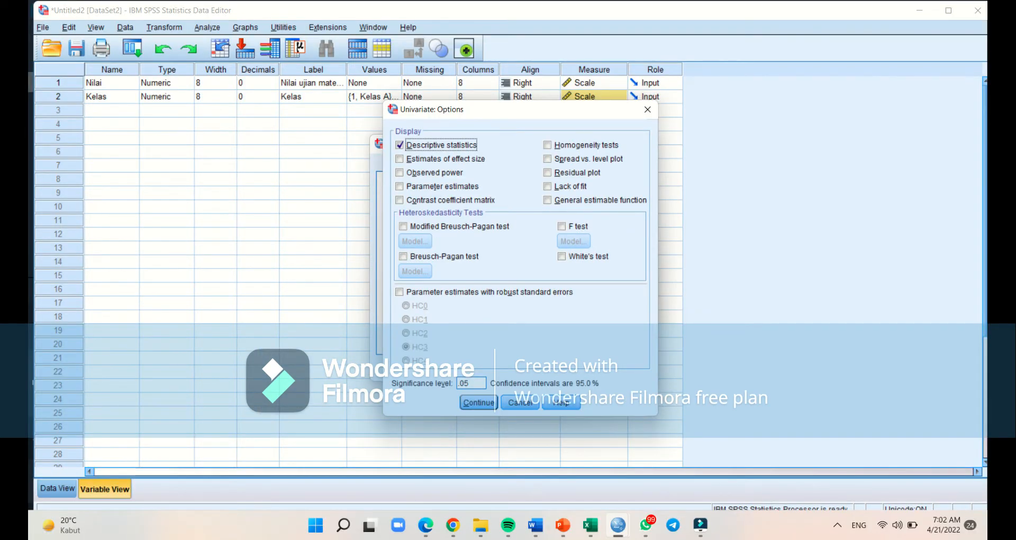
{"action": "left_click", "coordinate": [547, 145]}
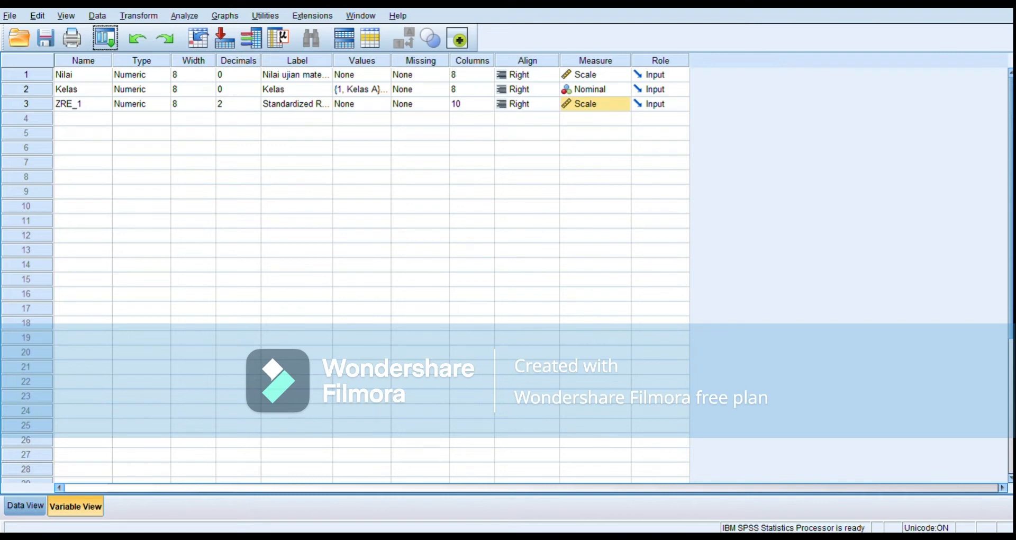
- Set the ZRE_1 measurement level to Nominal and open the Explore plot options with the standardized residual as the dependent variable
{"action": "left_click", "coordinate": [608, 105]}
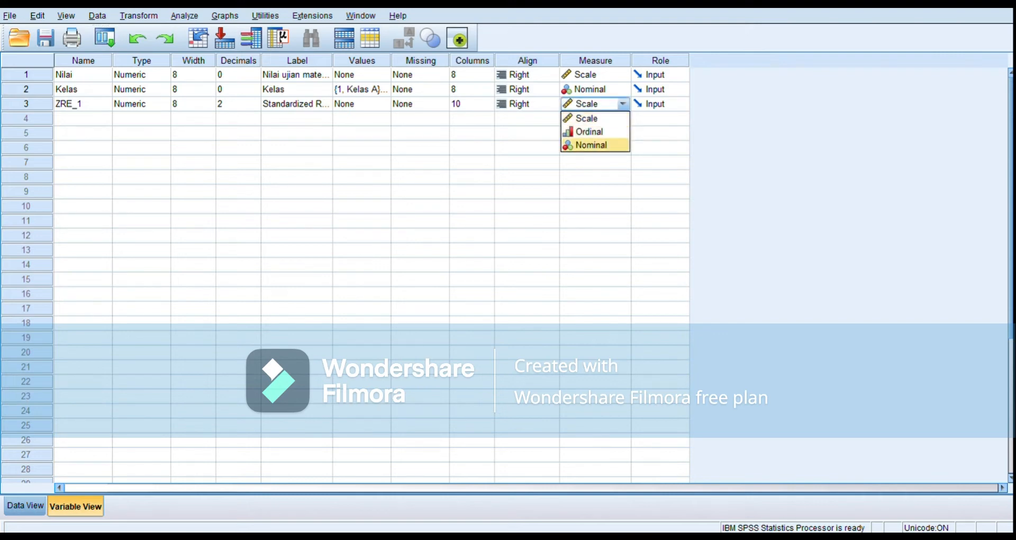
{"action": "left_click", "coordinate": [595, 145]}
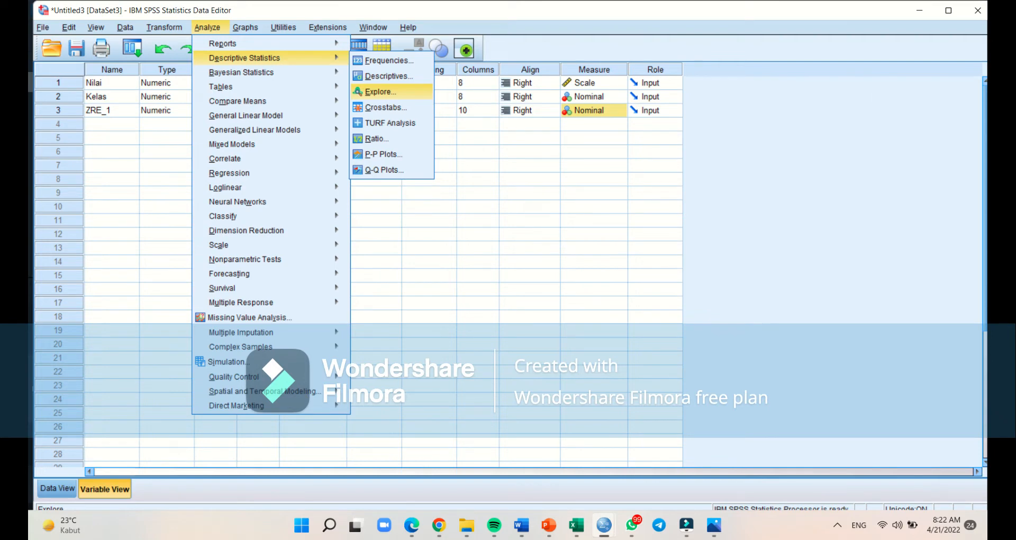
{"action": "left_click", "coordinate": [380, 91]}
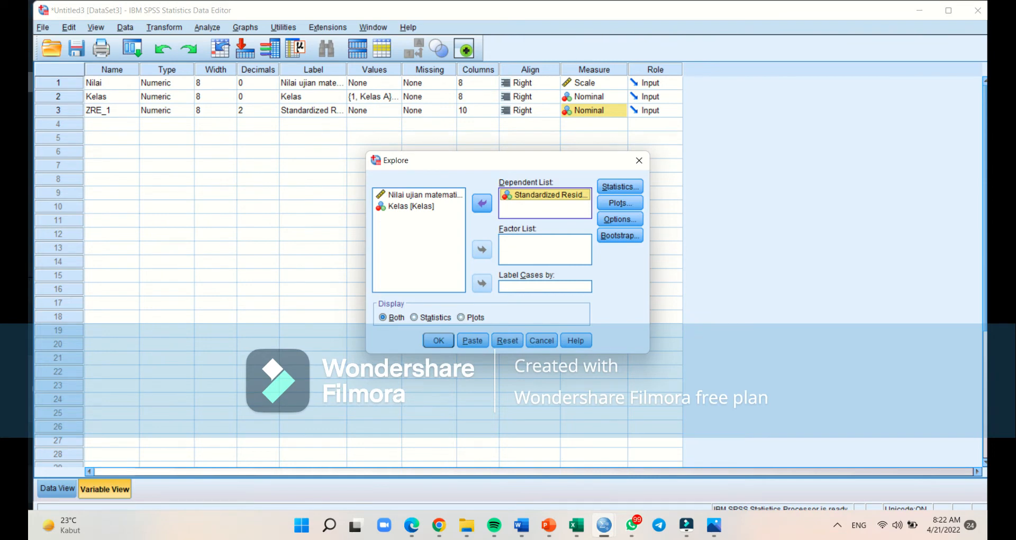
{"action": "key", "text": "alt+t"}
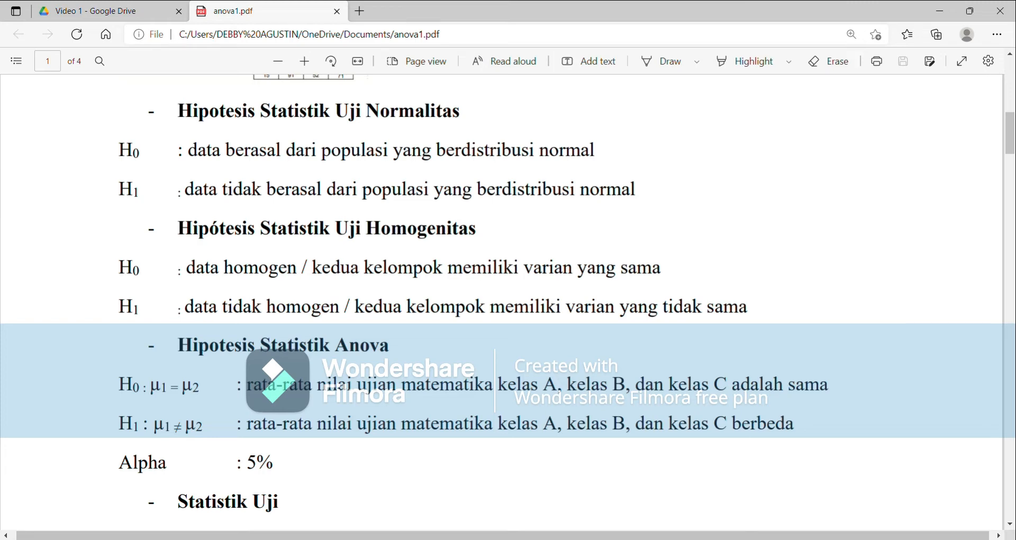
- Switch to anova1.pdf and read the test hypotheses, the Tests of Normality table, its test criteria and its conclusion
{"action": "scroll", "coordinate": [502, 301], "scroll_direction": "down", "scroll_amount": 2}
{"action": "scroll", "coordinate": [501, 302], "scroll_direction": "down", "scroll_amount": 3}
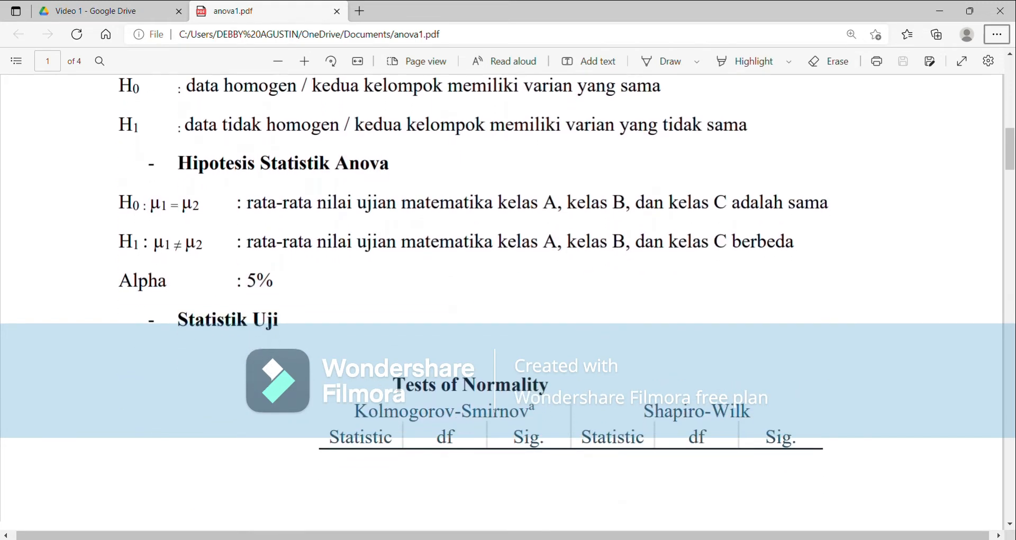
{"action": "scroll", "coordinate": [501, 302], "scroll_direction": "down", "scroll_amount": 1}
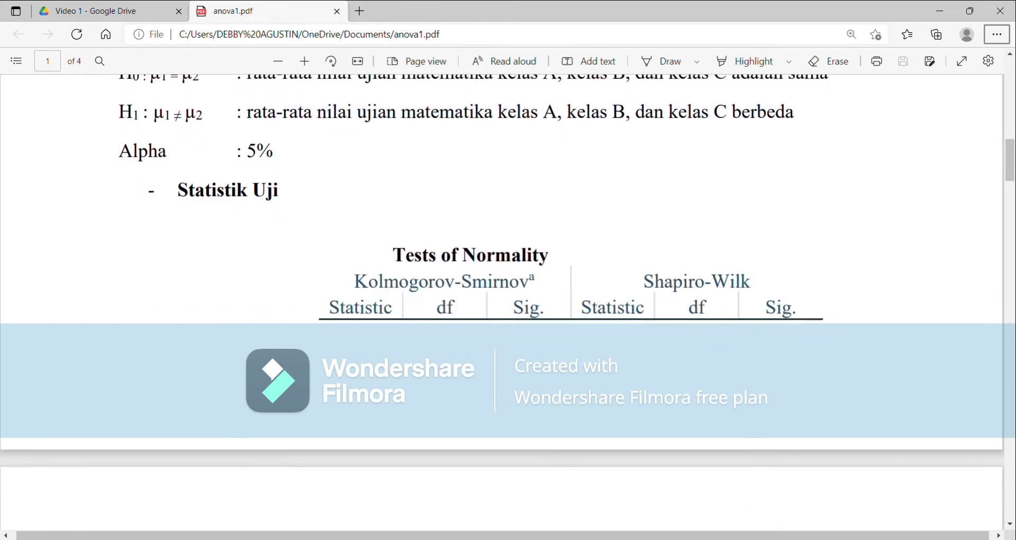
{"action": "scroll", "coordinate": [501, 301], "scroll_direction": "down", "scroll_amount": 2}
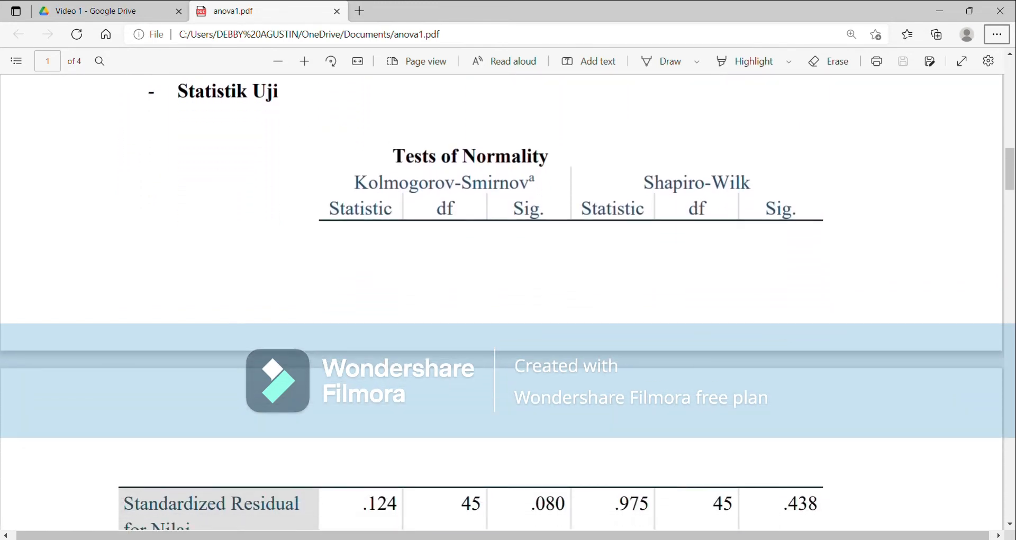
{"action": "scroll", "coordinate": [502, 301], "scroll_direction": "down", "scroll_amount": 1}
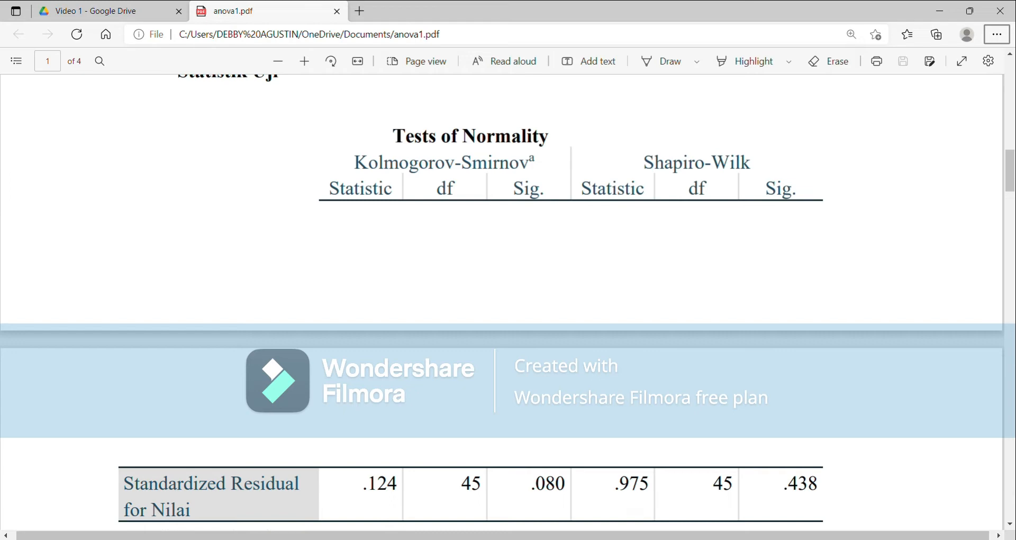
{"action": "scroll", "coordinate": [503, 302], "scroll_direction": "down", "scroll_amount": 3}
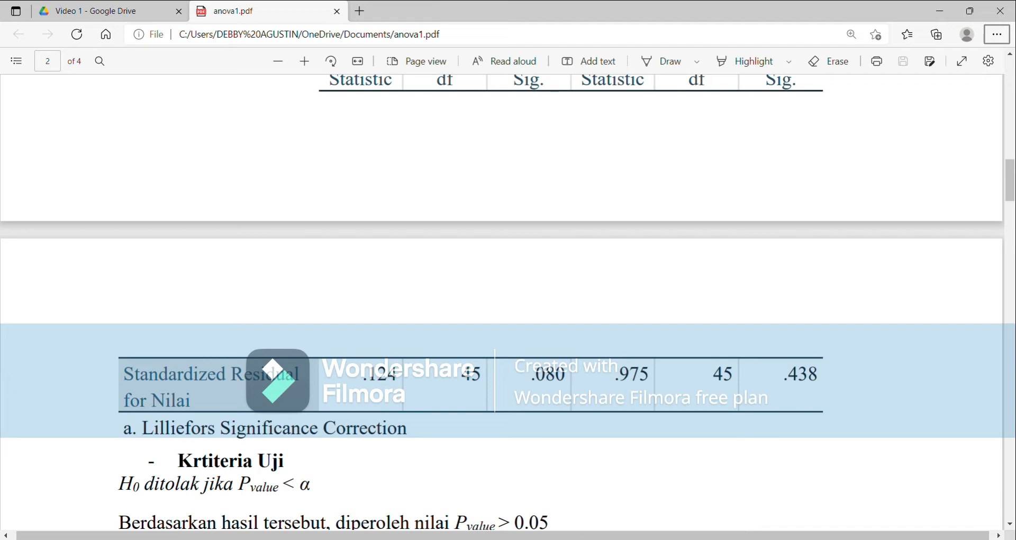
{"action": "scroll", "coordinate": [502, 301], "scroll_direction": "down", "scroll_amount": 1}
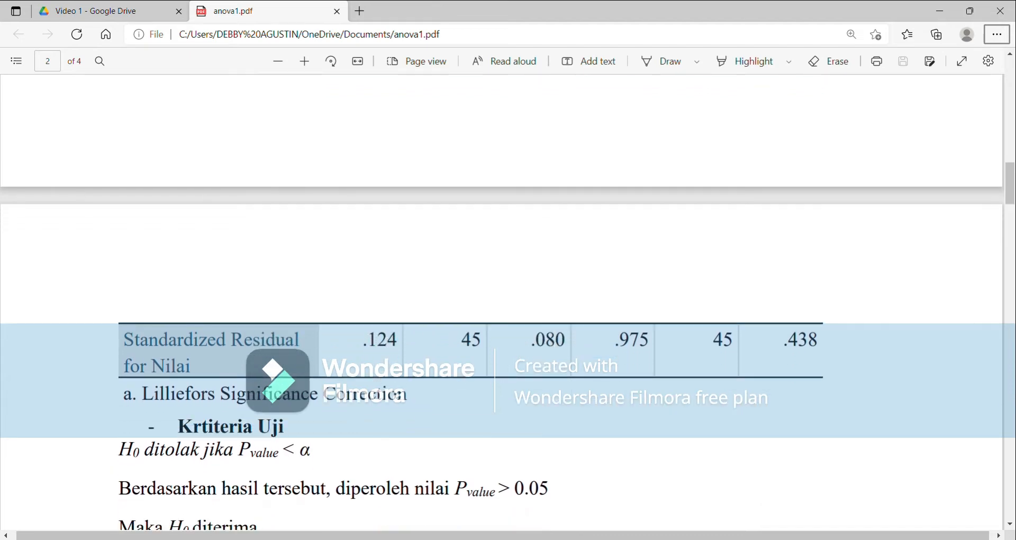
{"action": "scroll", "coordinate": [502, 301], "scroll_direction": "down", "scroll_amount": 1}
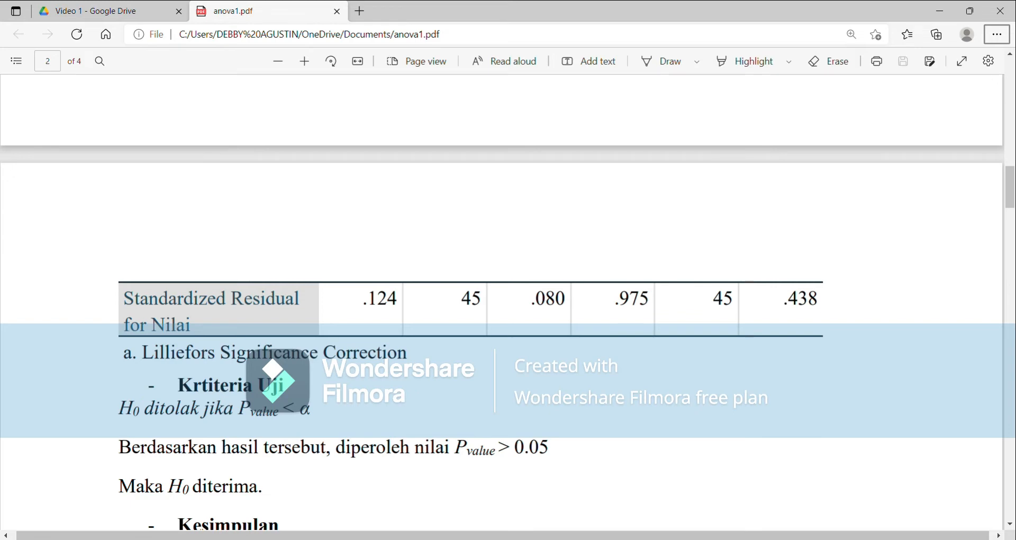
{"action": "scroll", "coordinate": [502, 318], "scroll_direction": "down", "scroll_amount": 3}
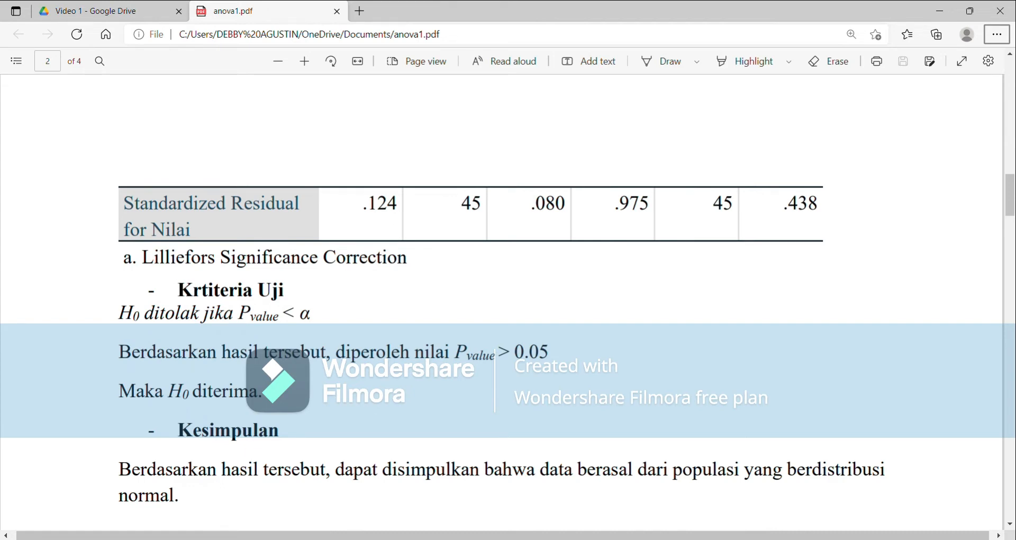
- Examine the Descriptive Statistics table, Levene's test of equality of error variances and its test criteria in the PDF
{"action": "scroll", "coordinate": [502, 302], "scroll_direction": "down", "scroll_amount": 5}
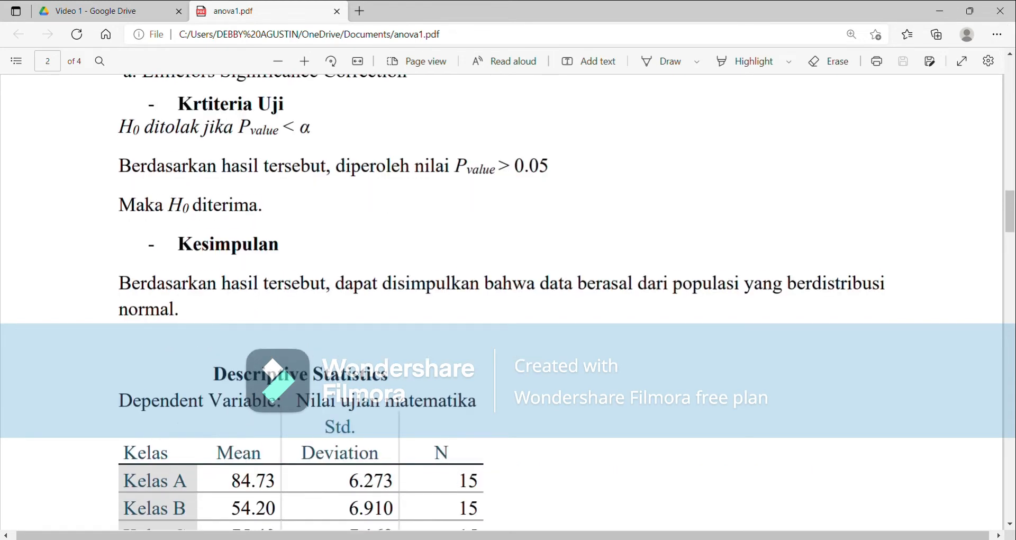
{"action": "scroll", "coordinate": [503, 301], "scroll_direction": "down", "scroll_amount": 4}
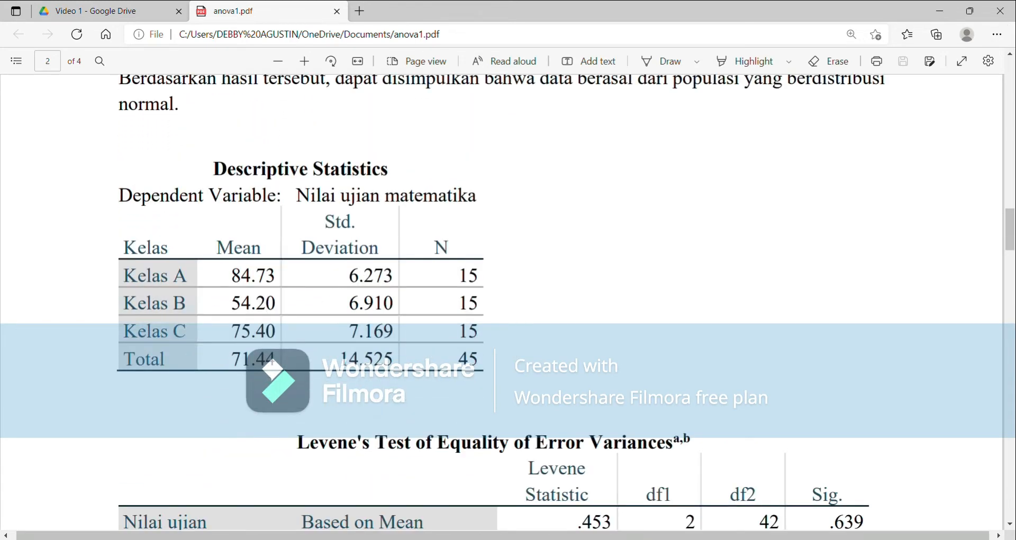
{"action": "scroll", "coordinate": [503, 302], "scroll_direction": "down", "scroll_amount": 1}
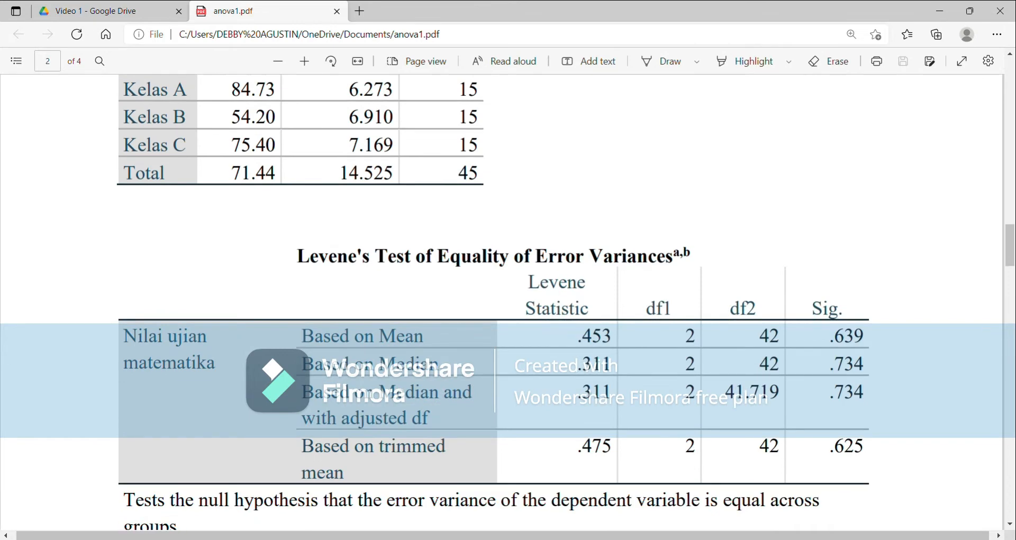
{"action": "scroll", "coordinate": [503, 302], "scroll_direction": "down", "scroll_amount": 1}
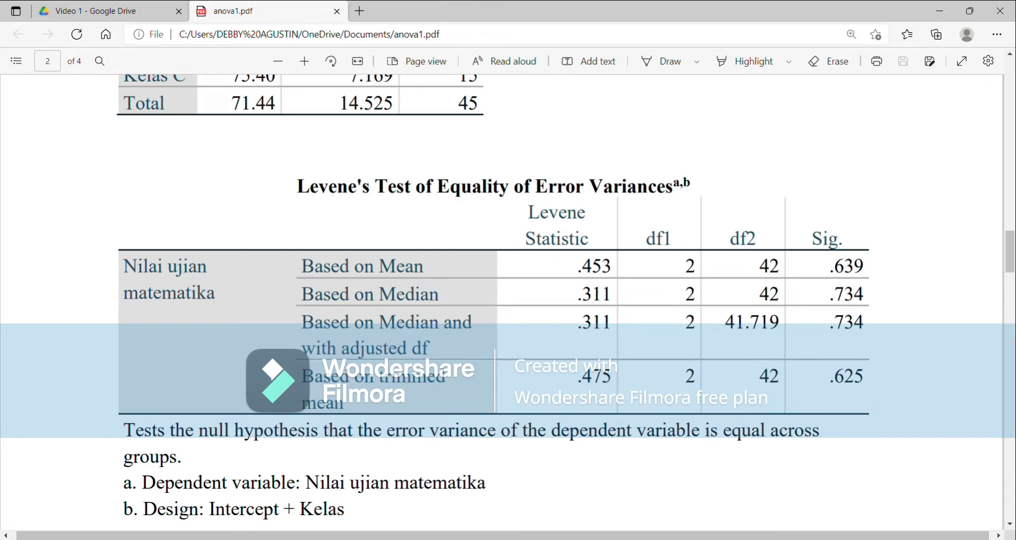
{"action": "scroll", "coordinate": [502, 302], "scroll_direction": "down", "scroll_amount": 1}
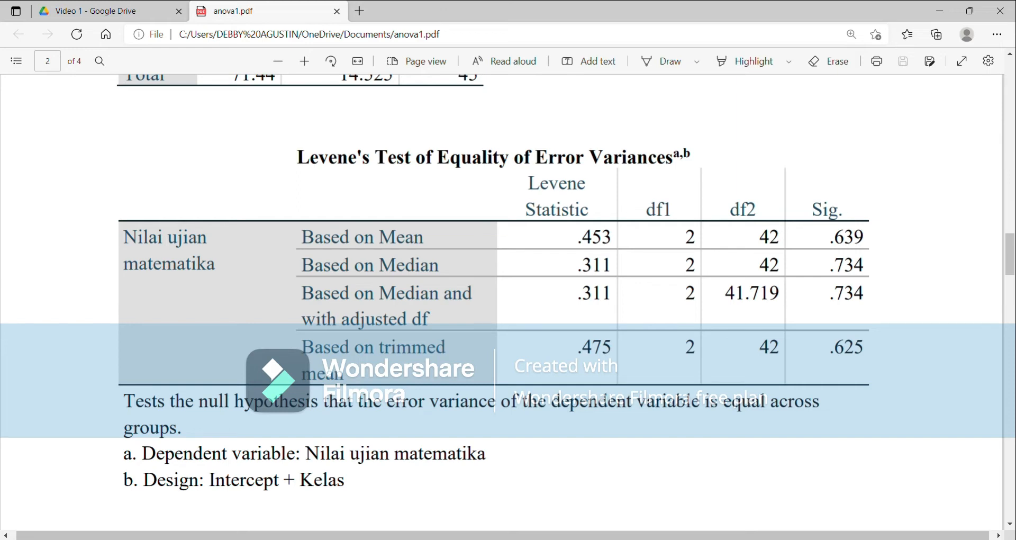
{"action": "scroll", "coordinate": [507, 296], "scroll_direction": "down", "scroll_amount": 3}
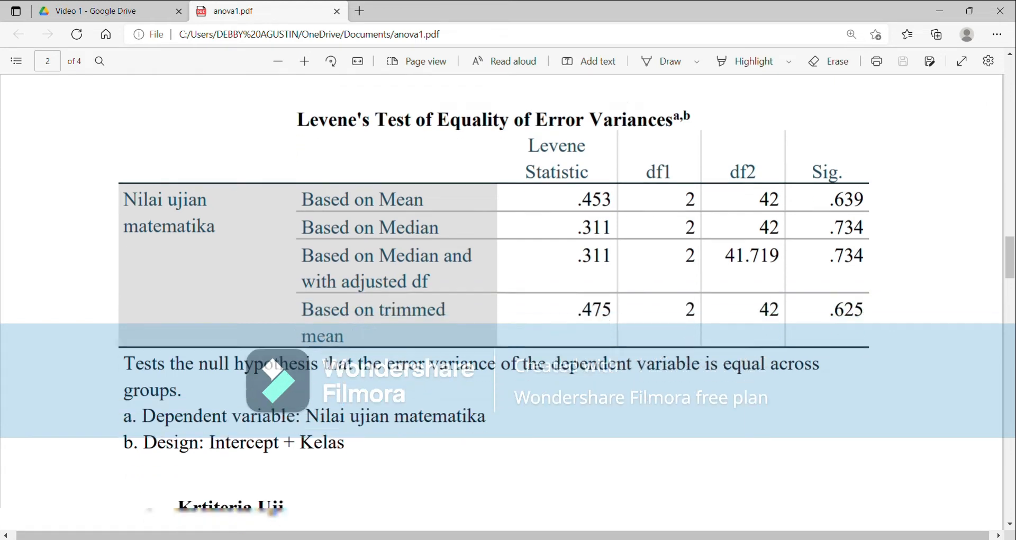
{"action": "scroll", "coordinate": [502, 302], "scroll_direction": "down", "scroll_amount": 7}
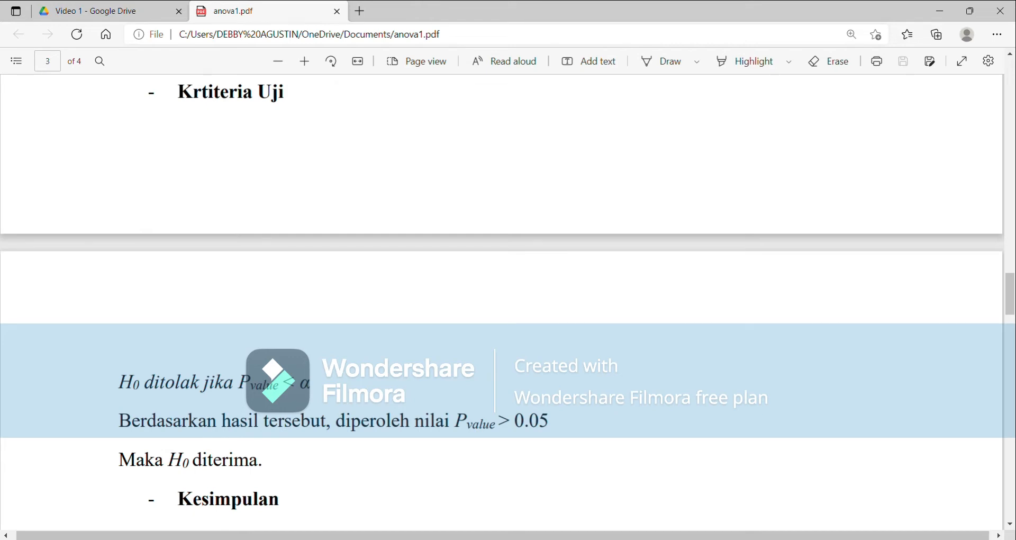
{"action": "scroll", "coordinate": [503, 299], "scroll_direction": "up", "scroll_amount": 9}
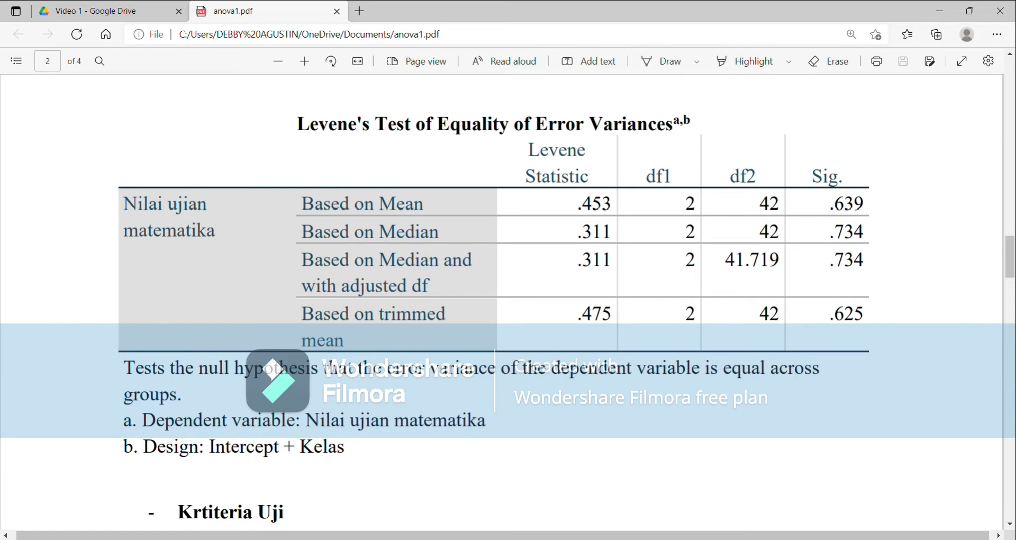
- Read the homogeneity test's criteria, decision on H0 and conclusion below Levene's table in the PDF
{"action": "scroll", "coordinate": [503, 301], "scroll_direction": "down", "scroll_amount": 12}
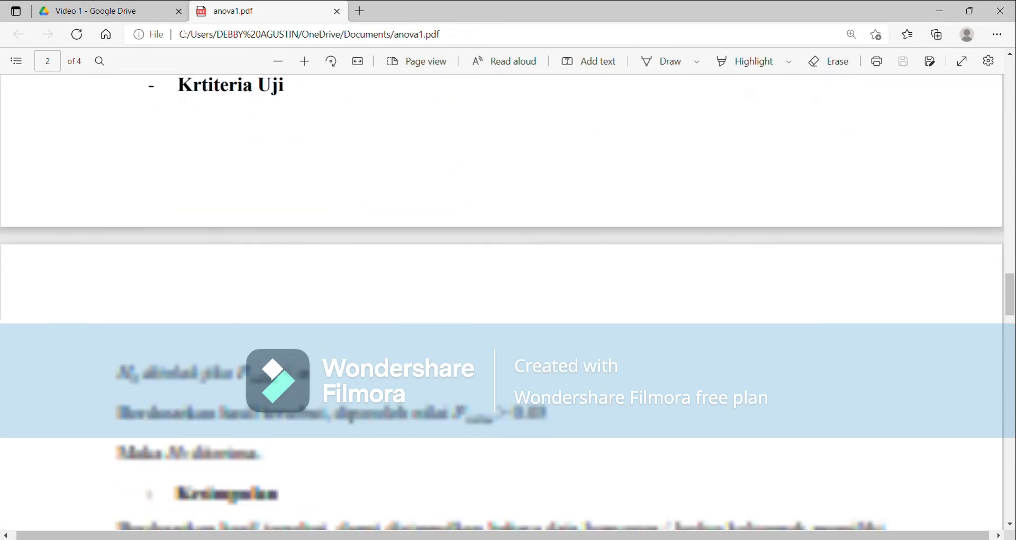
{"action": "scroll", "coordinate": [502, 302], "scroll_direction": "up", "scroll_amount": 4}
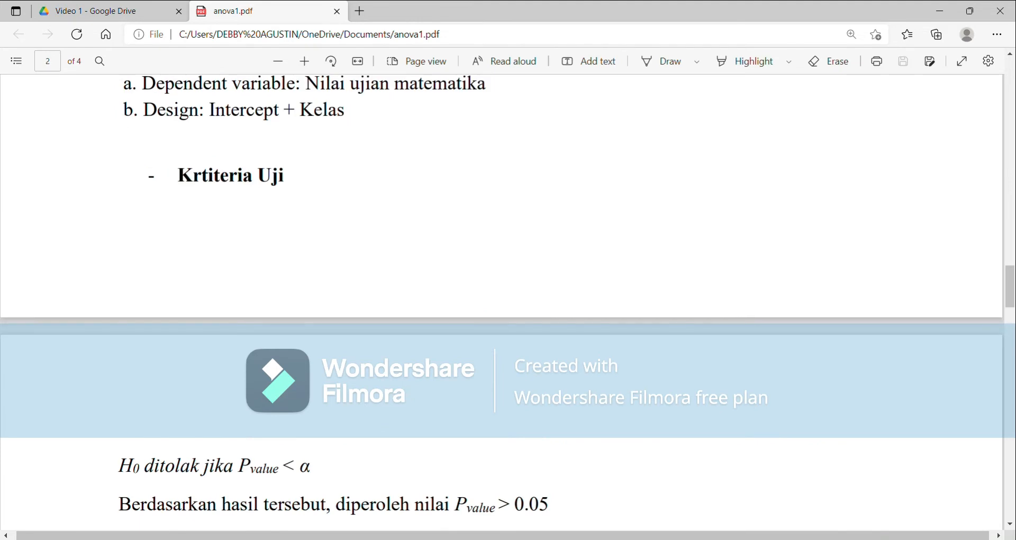
{"action": "scroll", "coordinate": [502, 301], "scroll_direction": "down", "scroll_amount": 1}
{"action": "scroll", "coordinate": [503, 301], "scroll_direction": "down", "scroll_amount": 1}
{"action": "scroll", "coordinate": [502, 302], "scroll_direction": "down", "scroll_amount": 2}
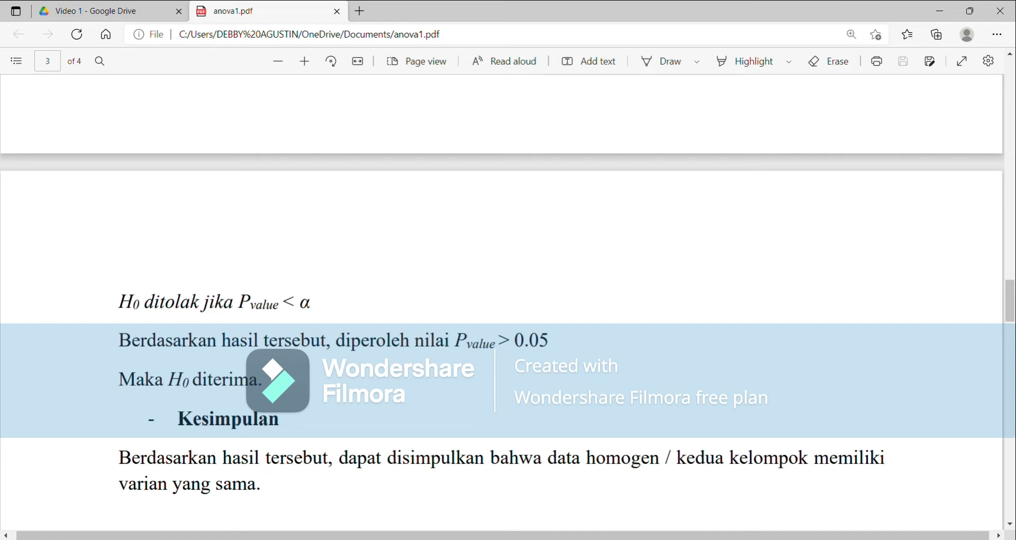
{"action": "scroll", "coordinate": [507, 318], "scroll_direction": "up", "scroll_amount": 1}
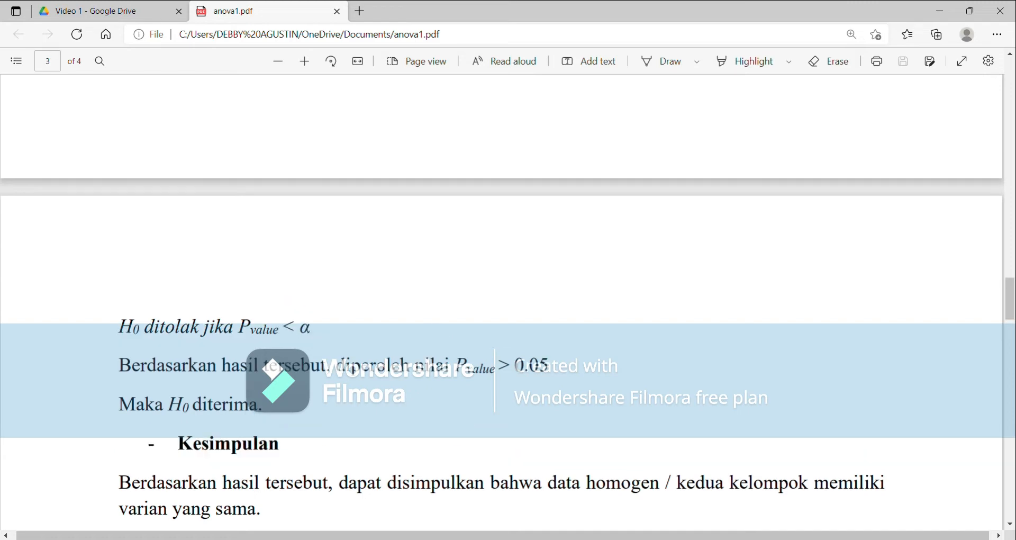
{"action": "scroll", "coordinate": [507, 318], "scroll_direction": "down", "scroll_amount": 8}
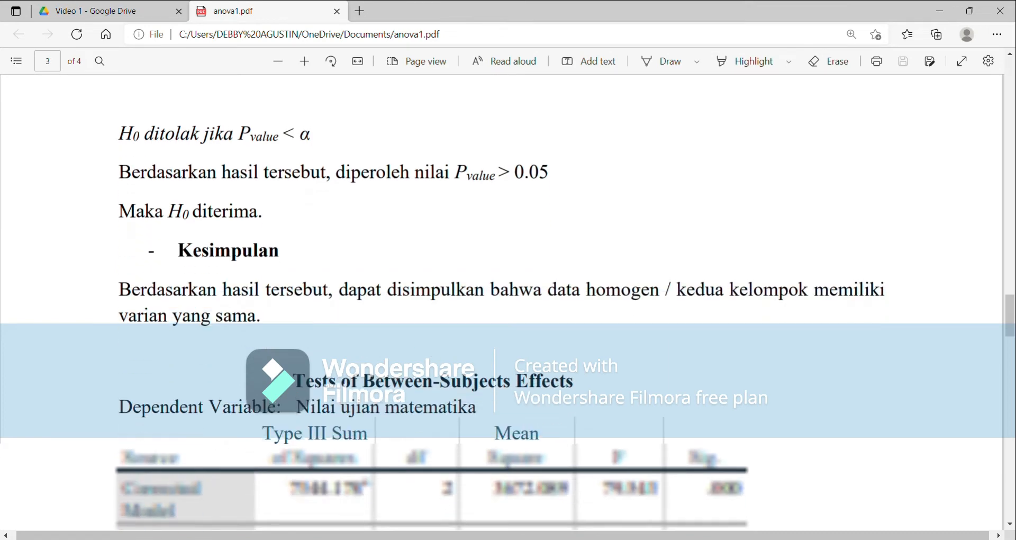
- Examine the Tests of Between-Subjects Effects table, its test criteria and the conclusion about the three class means
{"action": "scroll", "coordinate": [507, 317], "scroll_direction": "down", "scroll_amount": 5}
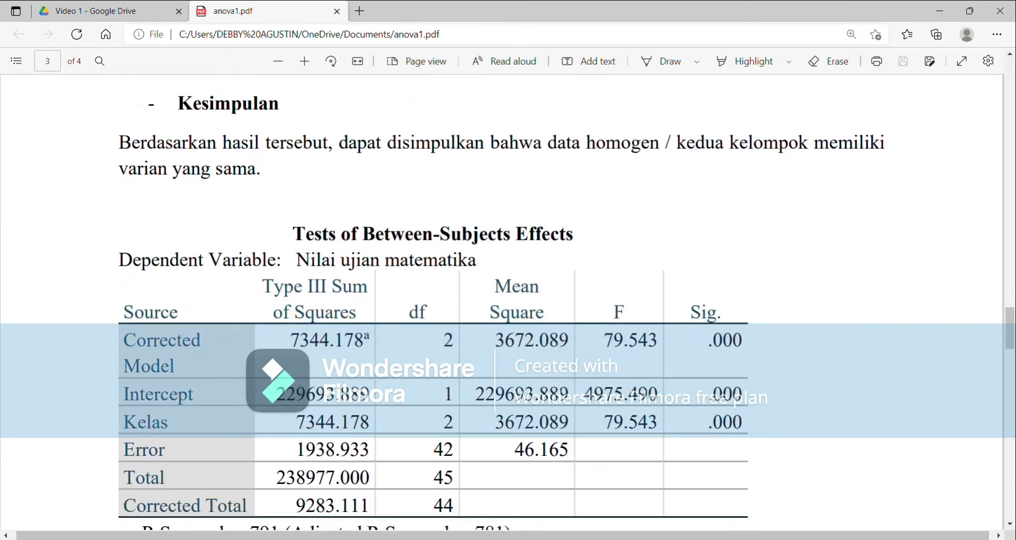
{"action": "scroll", "coordinate": [507, 317], "scroll_direction": "down", "scroll_amount": 3}
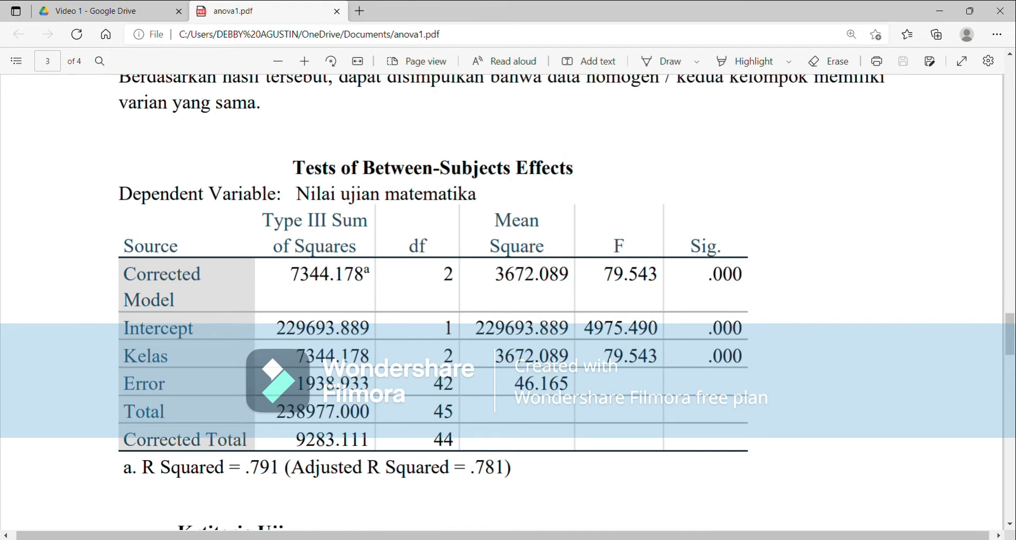
{"action": "scroll", "coordinate": [507, 317], "scroll_direction": "down", "scroll_amount": 4}
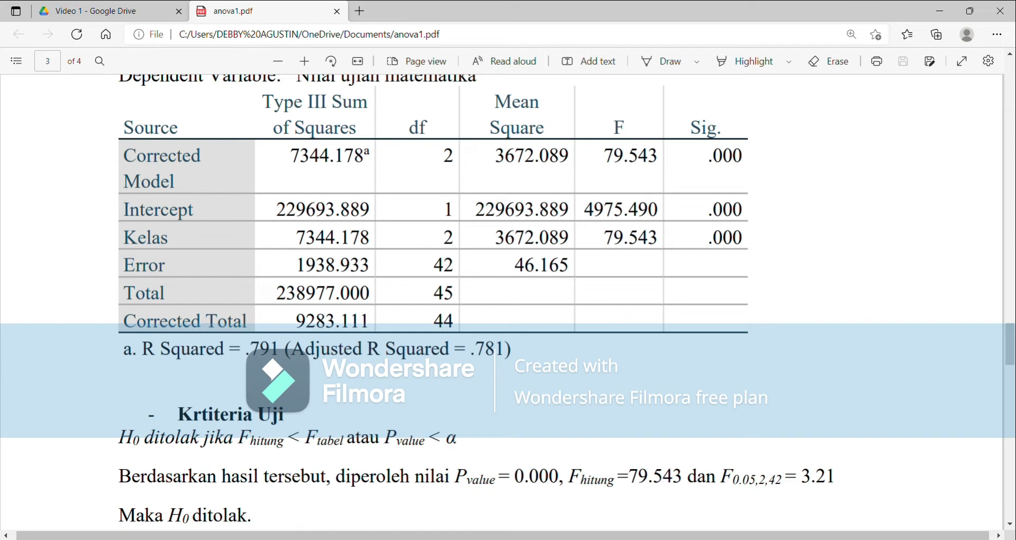
{"action": "scroll", "coordinate": [508, 302], "scroll_direction": "down", "scroll_amount": 3}
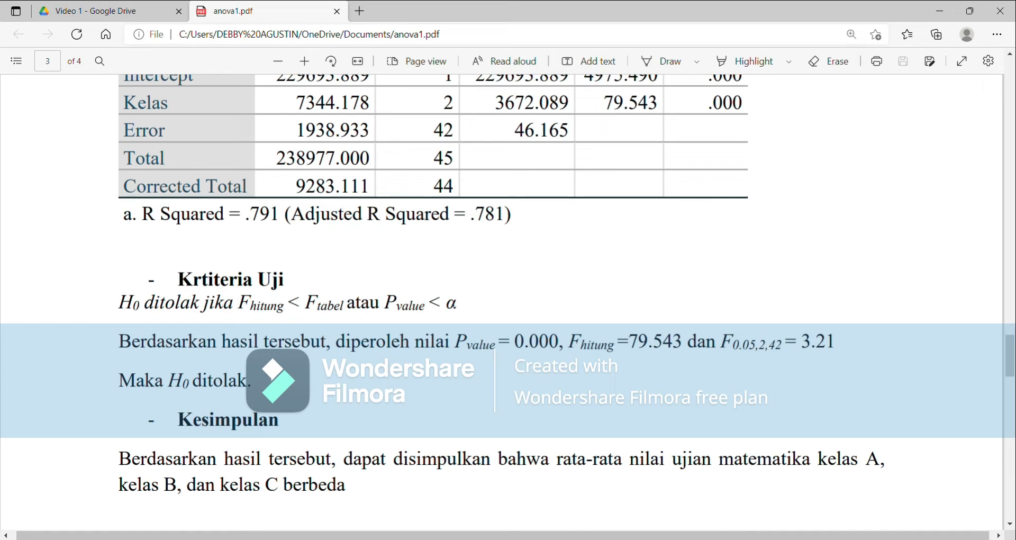
{"action": "scroll", "coordinate": [566, 296], "scroll_direction": "up", "scroll_amount": 1}
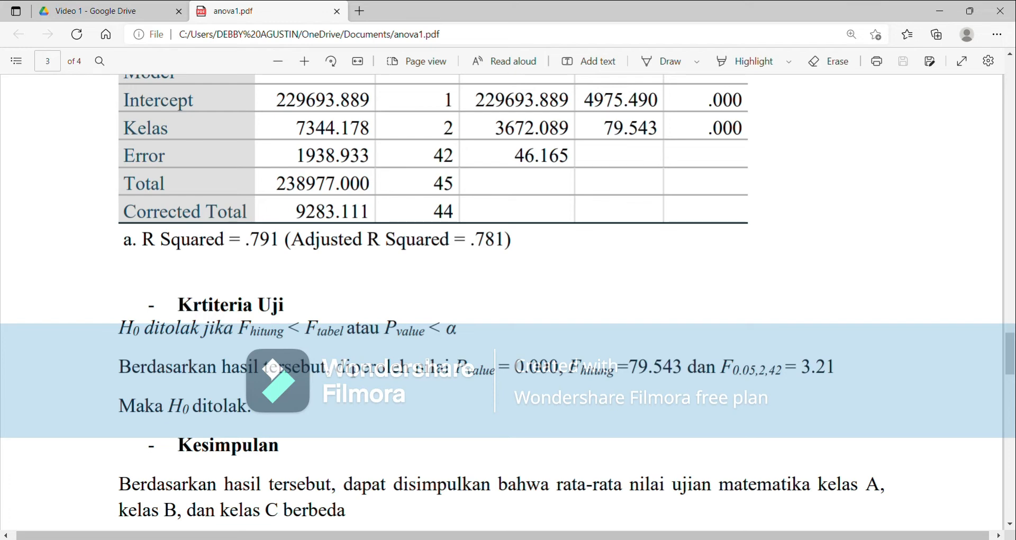
{"action": "scroll", "coordinate": [507, 301], "scroll_direction": "down", "scroll_amount": 7}
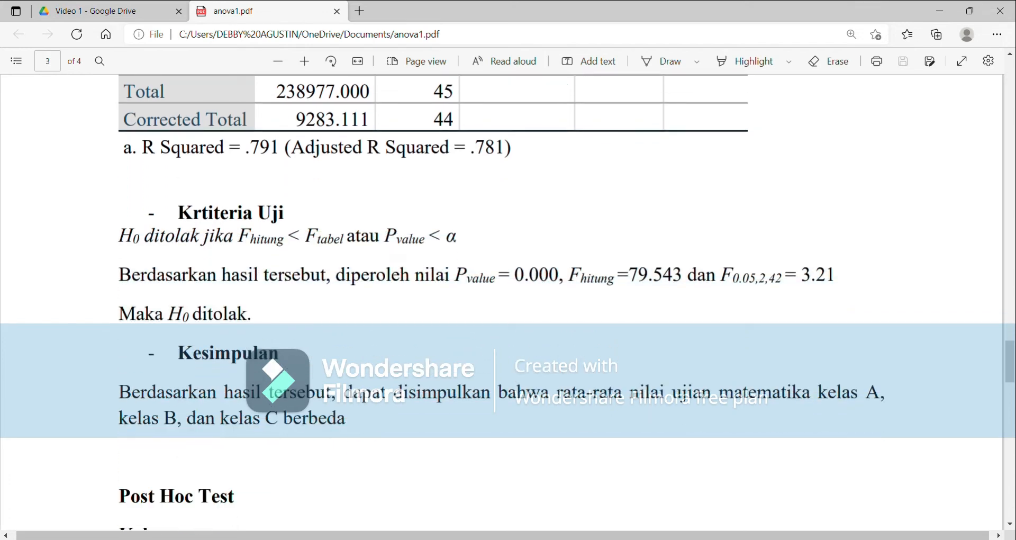
{"action": "scroll", "coordinate": [506, 302], "scroll_direction": "down", "scroll_amount": 1}
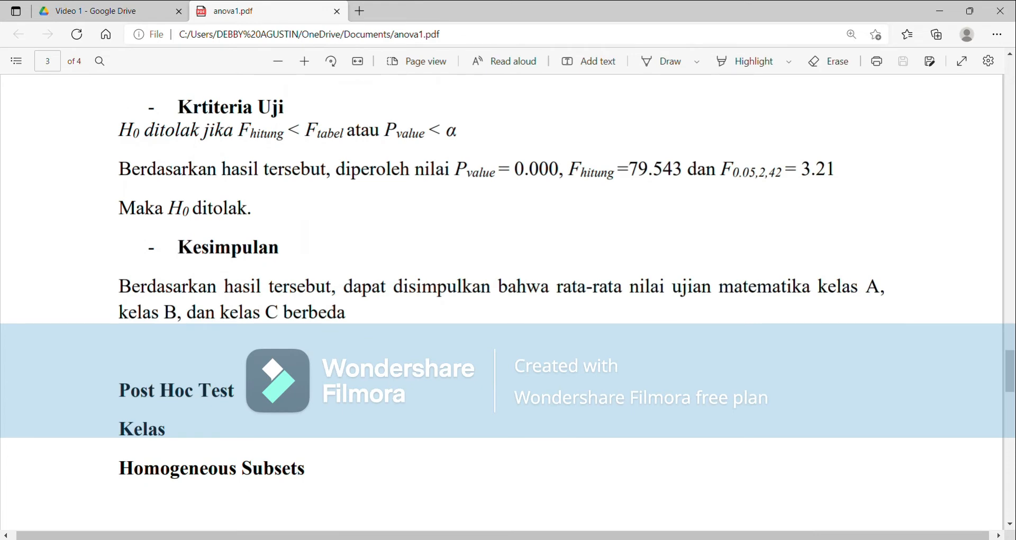
- Examine the Duncan homogeneous subsets table for the maths exam scores, its footnotes and its interpretation
{"action": "scroll", "coordinate": [507, 302], "scroll_direction": "down", "scroll_amount": 18}
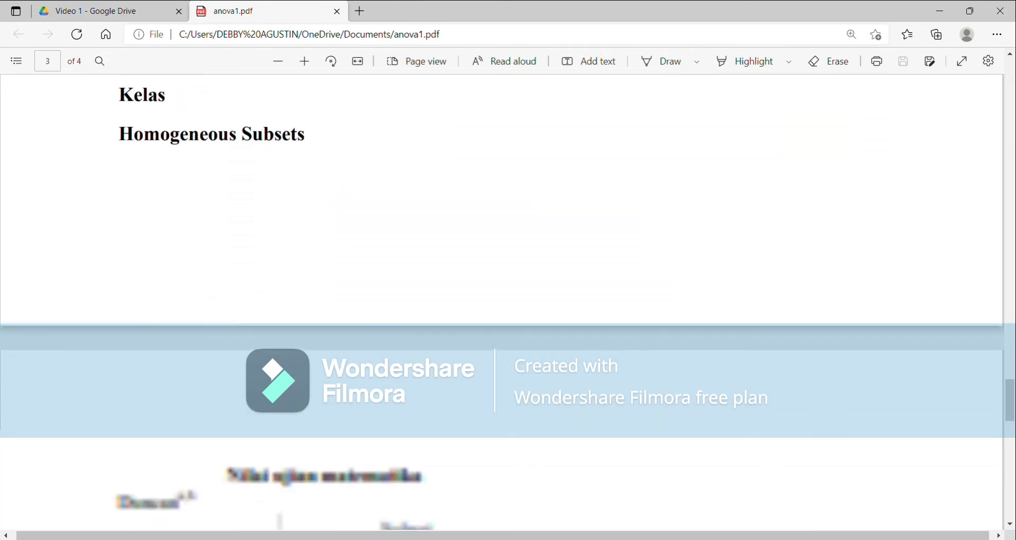
{"action": "scroll", "coordinate": [507, 302], "scroll_direction": "down", "scroll_amount": 6}
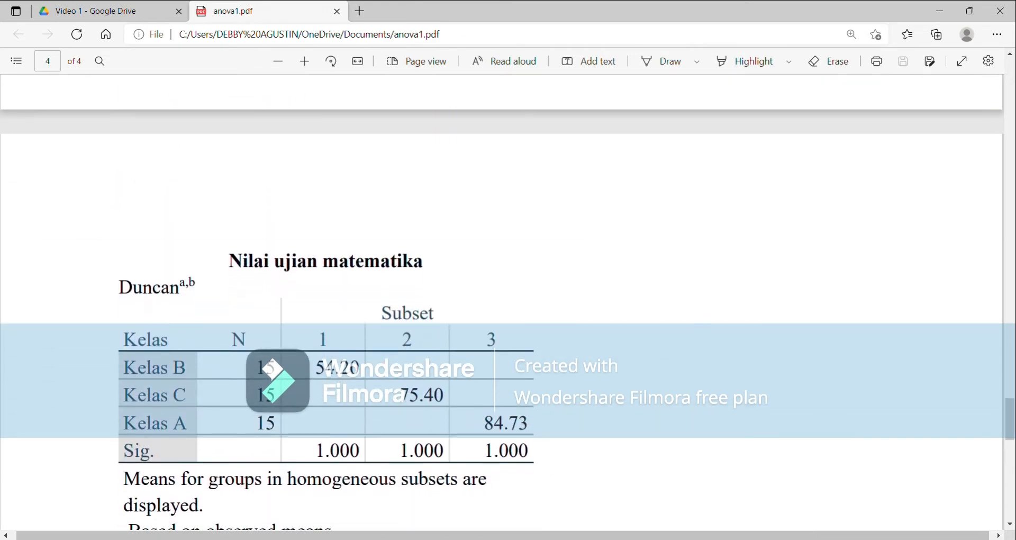
{"action": "scroll", "coordinate": [507, 301], "scroll_direction": "down", "scroll_amount": 3}
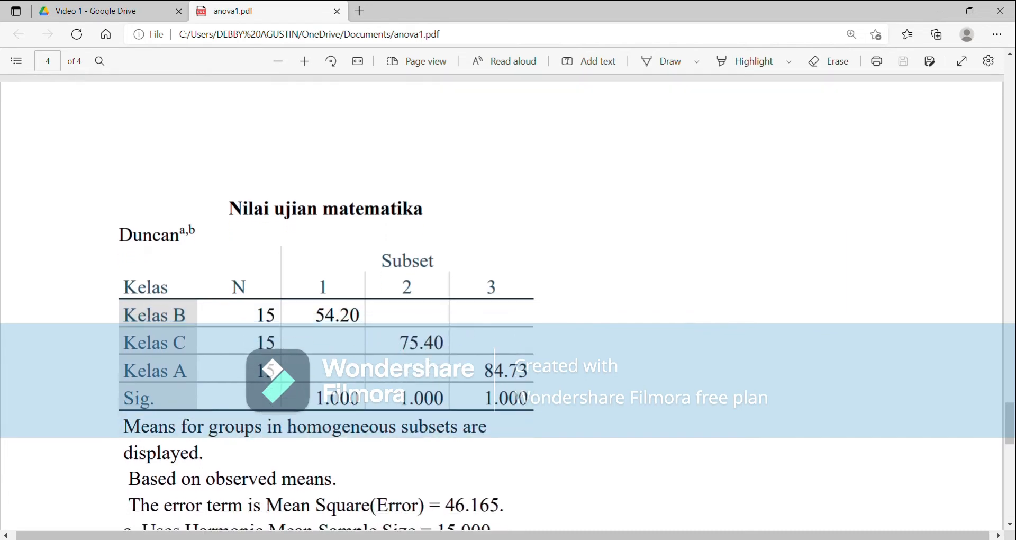
{"action": "scroll", "coordinate": [506, 302], "scroll_direction": "down", "scroll_amount": 2}
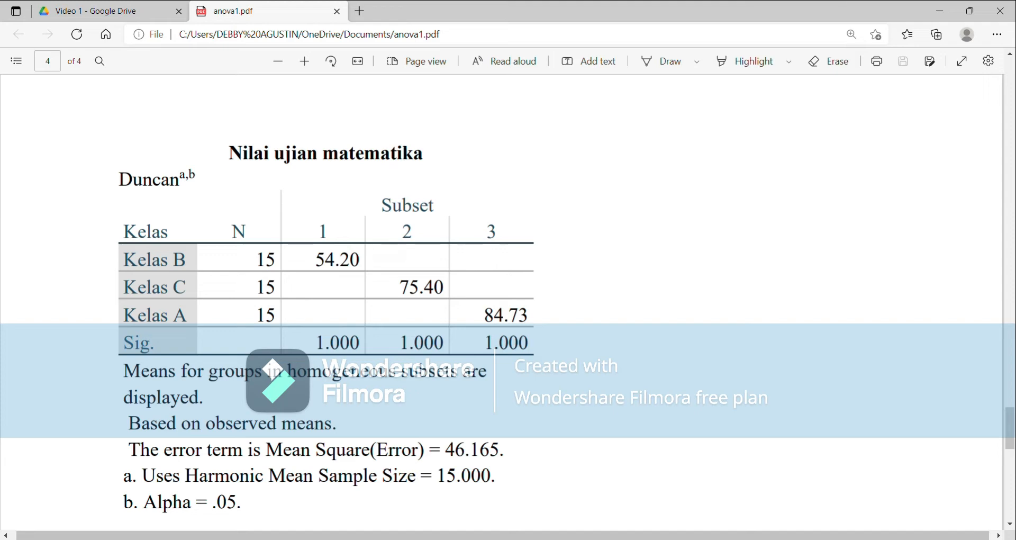
{"action": "scroll", "coordinate": [508, 301], "scroll_direction": "down", "scroll_amount": 2}
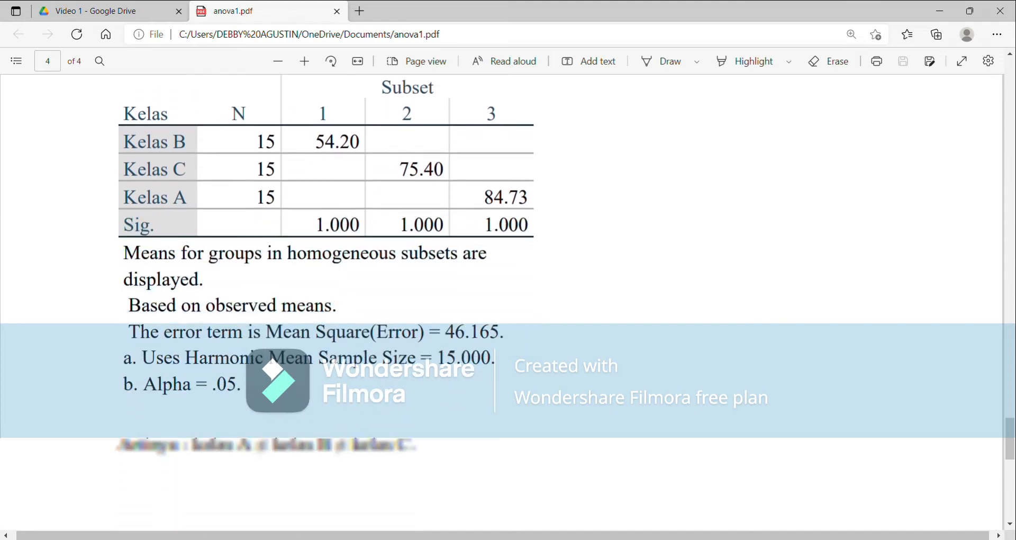
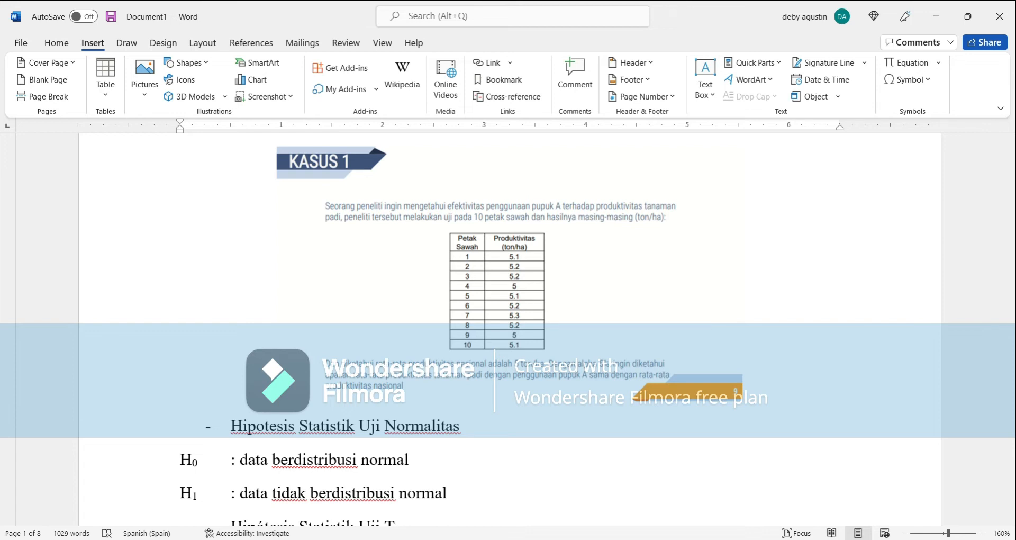
- Switch to Word's Document1 and read the Kasus 1 rice productivity problem, its data table and the normality hypotheses
{"action": "scroll", "coordinate": [508, 328], "scroll_direction": "down", "scroll_amount": 3}
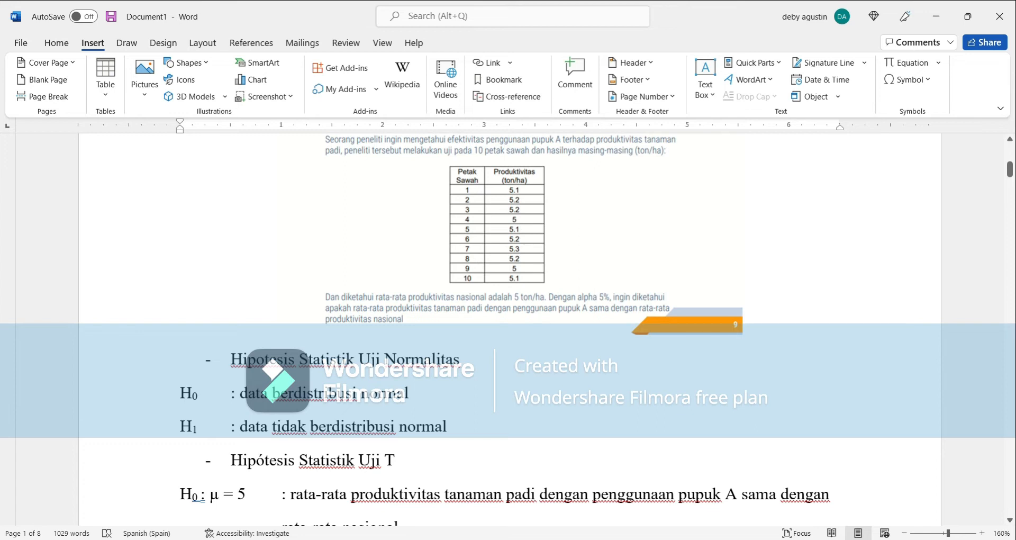
{"action": "scroll", "coordinate": [505, 328], "scroll_direction": "up", "scroll_amount": 1}
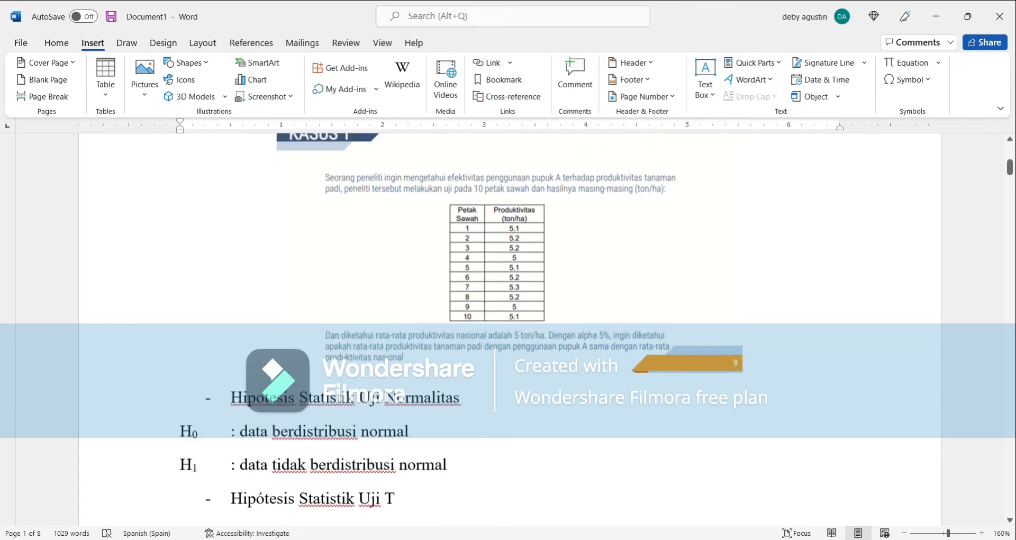
{"action": "scroll", "coordinate": [505, 328], "scroll_direction": "up", "scroll_amount": 1}
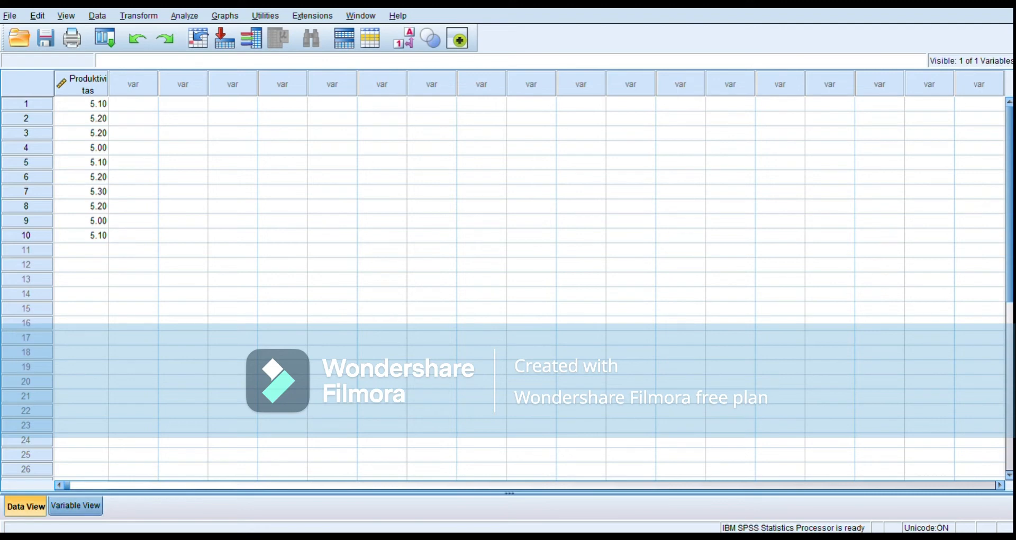
- Switch to SPSS, run Explore on Produktivitas as the dependent variable with normality plots, and review the Descriptives and Tests of Normality tables
{"action": "left_click", "coordinate": [76, 505]}
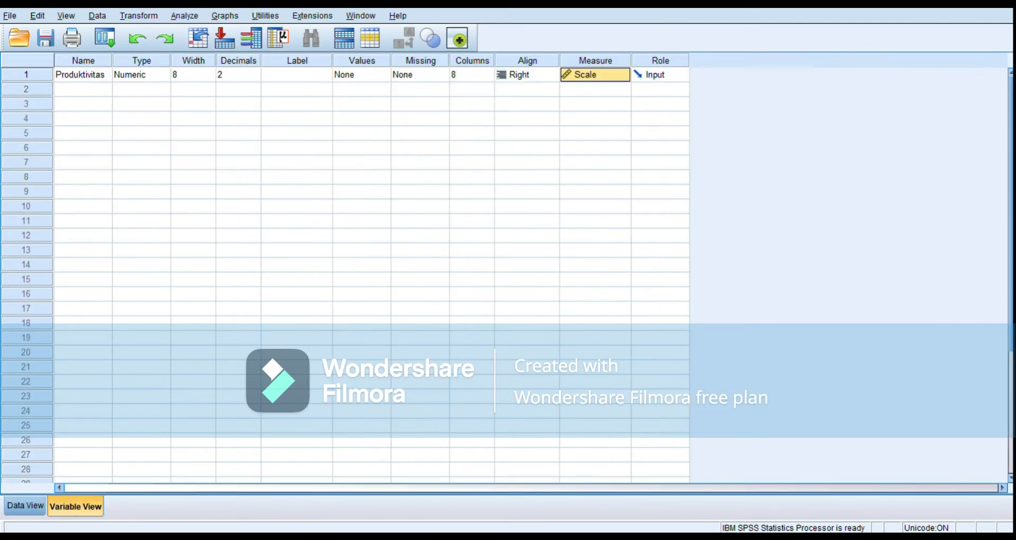
{"action": "left_click", "coordinate": [361, 74]}
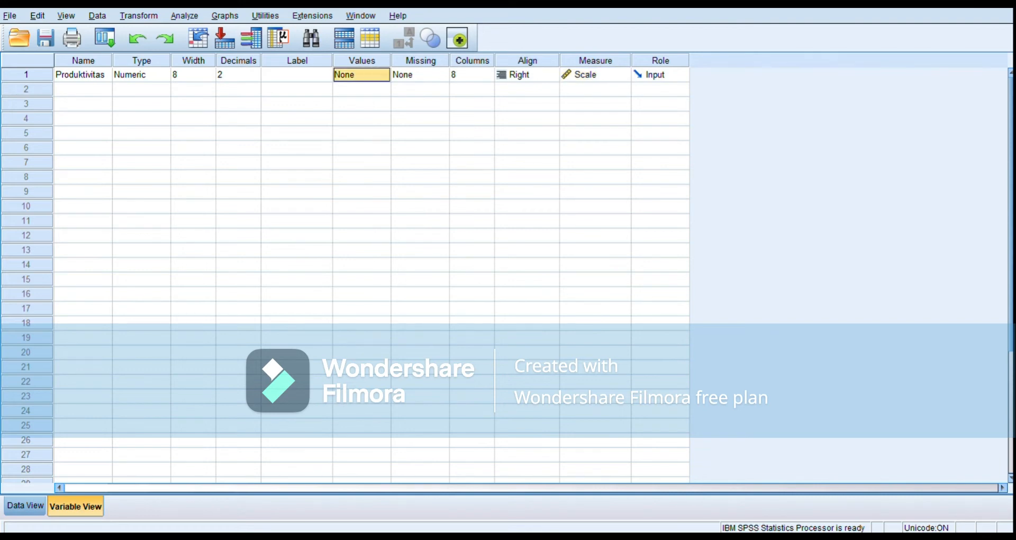
{"action": "left_click", "coordinate": [185, 15]}
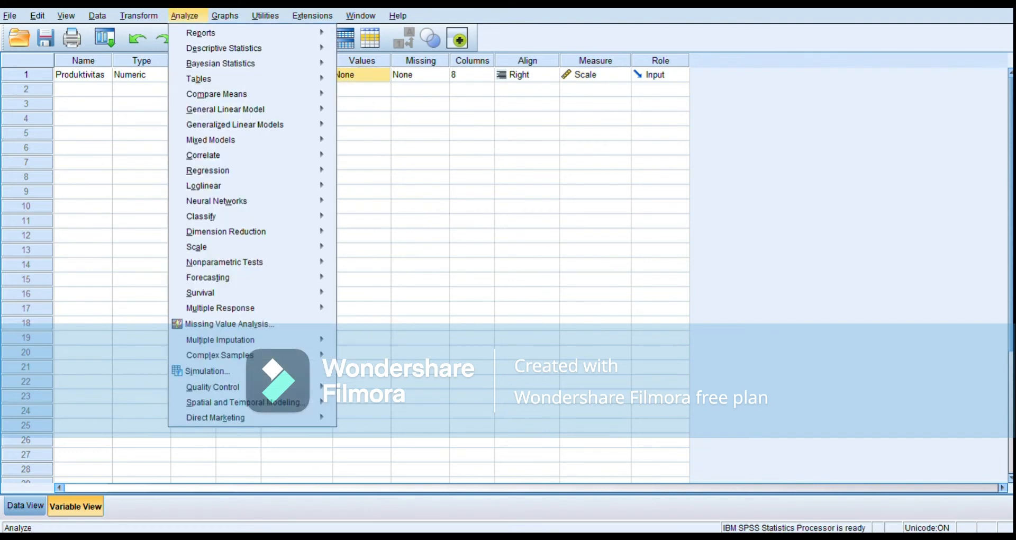
{"action": "mouse_move", "coordinate": [224, 48]}
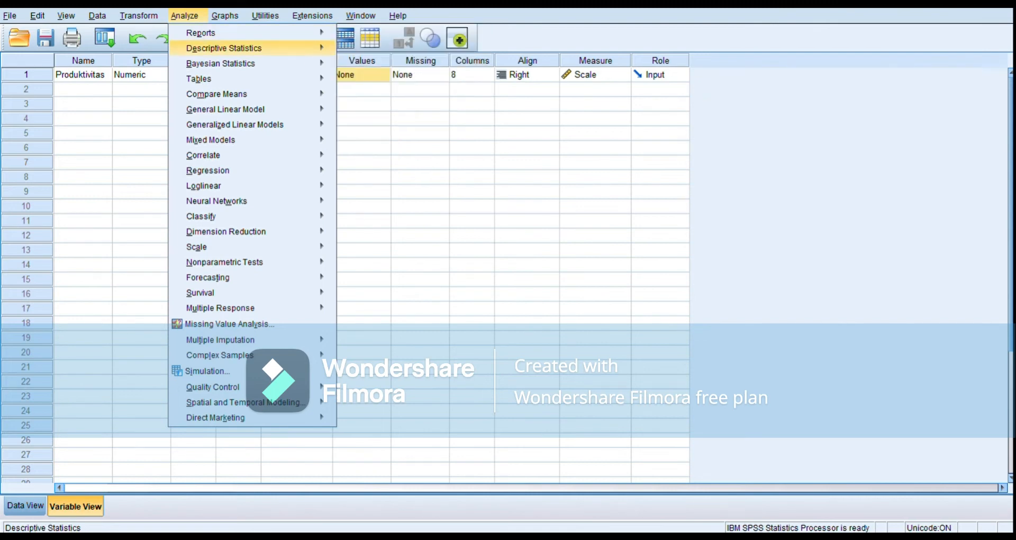
{"action": "left_click", "coordinate": [368, 83]}
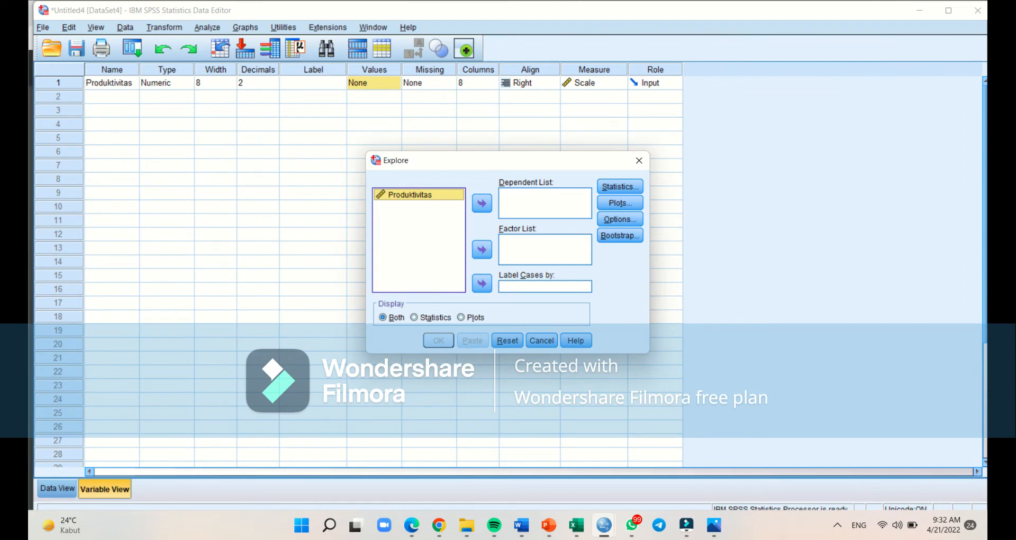
{"action": "left_click", "coordinate": [481, 203]}
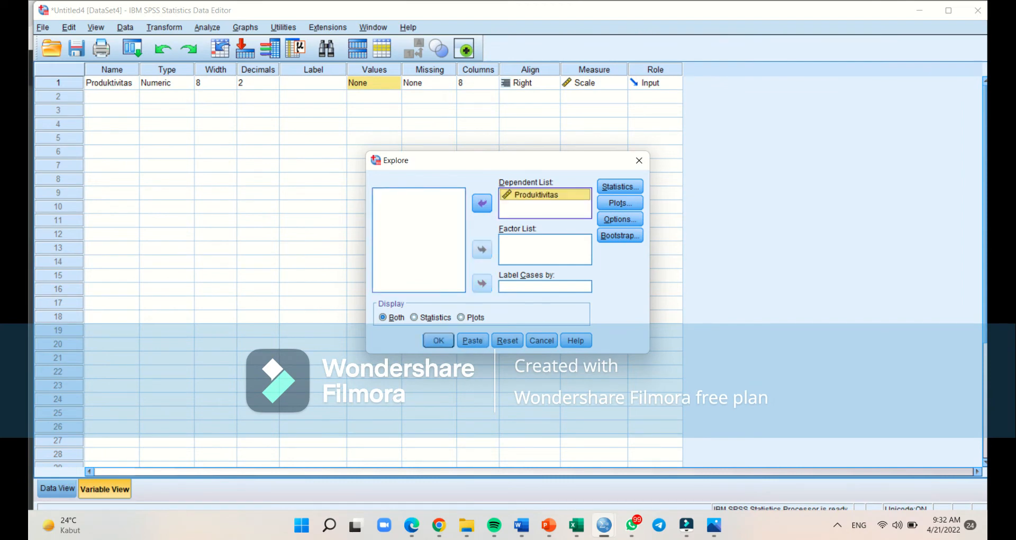
{"action": "left_click", "coordinate": [620, 204]}
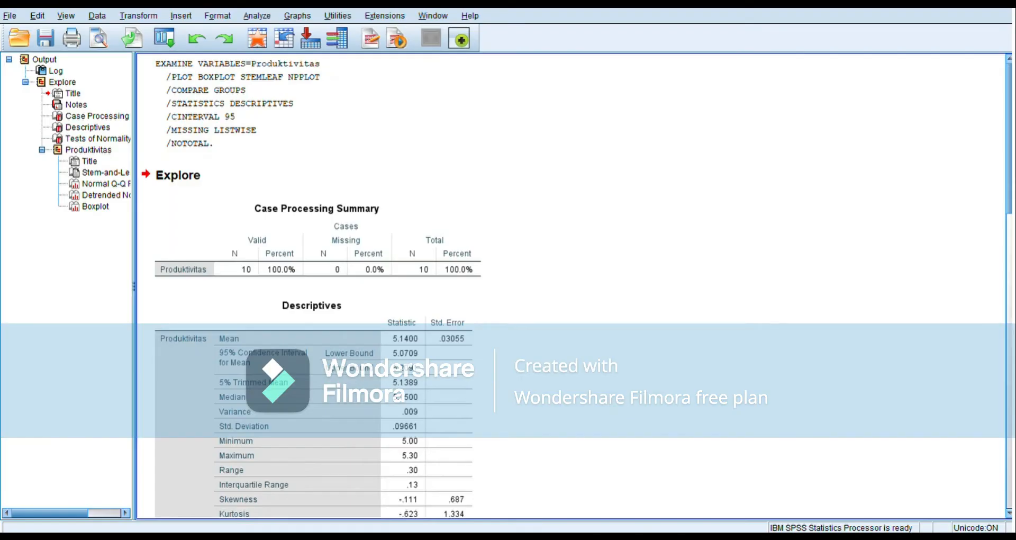
{"action": "scroll", "coordinate": [571, 286], "scroll_direction": "down", "scroll_amount": 3}
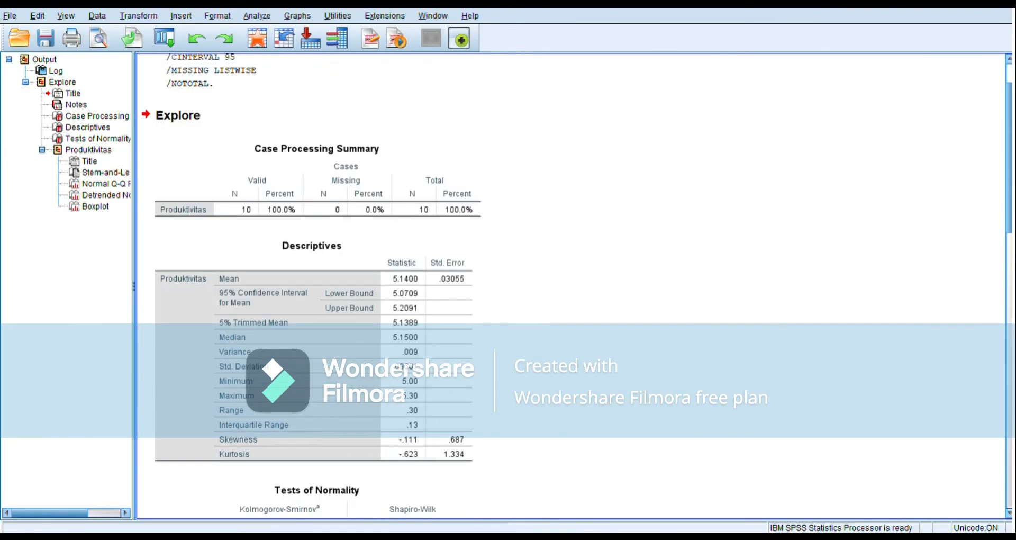
{"action": "scroll", "coordinate": [572, 285], "scroll_direction": "down", "scroll_amount": 9}
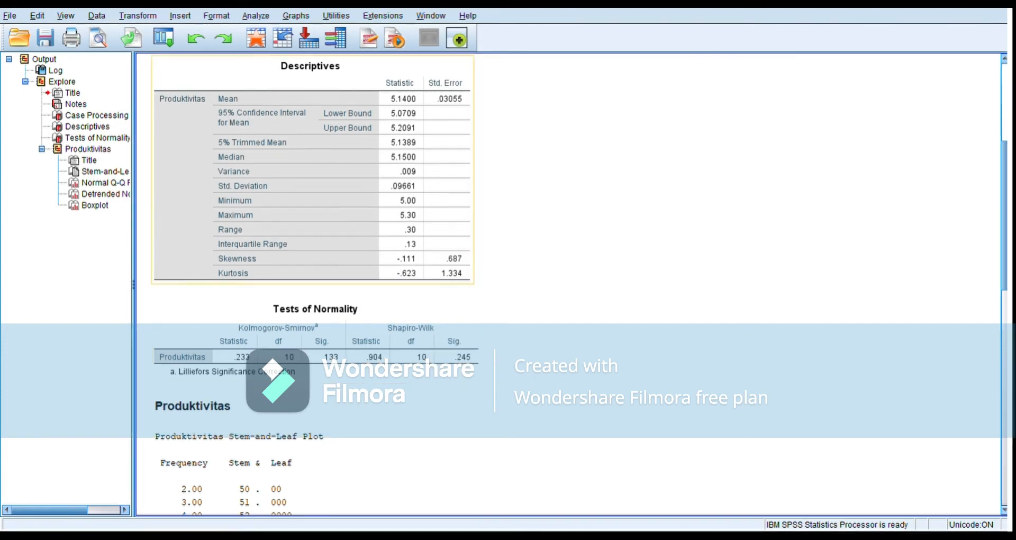
- Set up a One-Sample T Test with Produktivitas as the test variable and open its options
{"action": "left_click", "coordinate": [257, 16]}
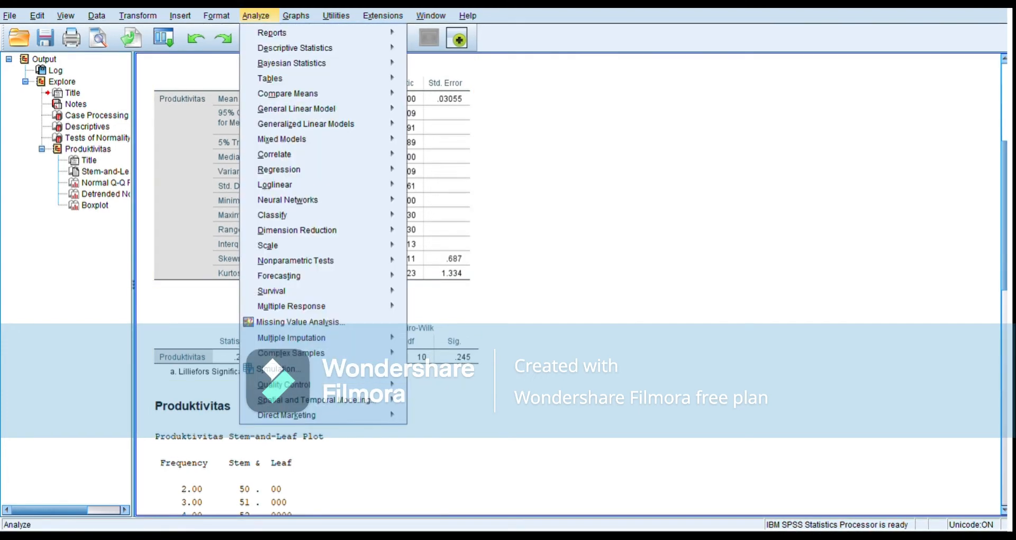
{"action": "mouse_move", "coordinate": [306, 123]}
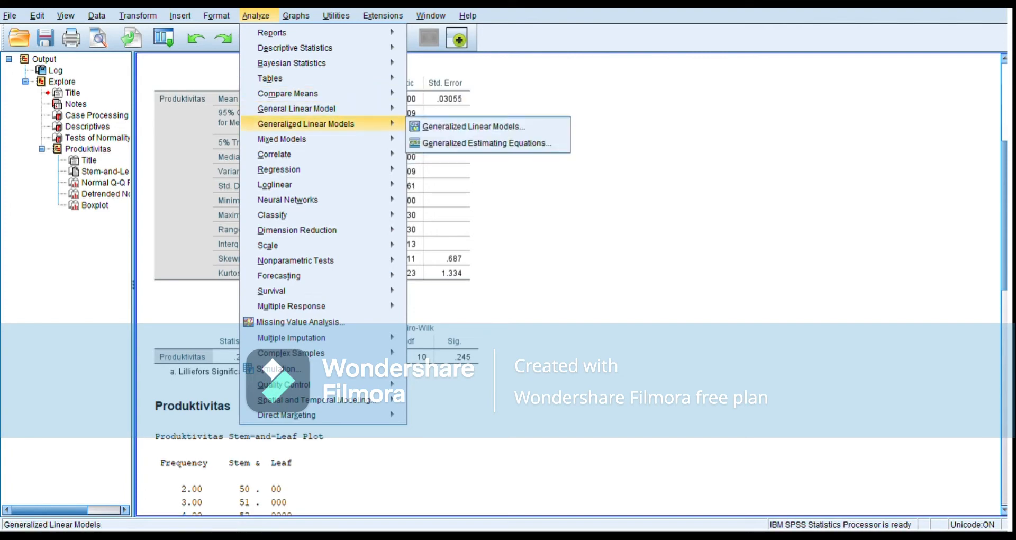
{"action": "mouse_move", "coordinate": [306, 93]}
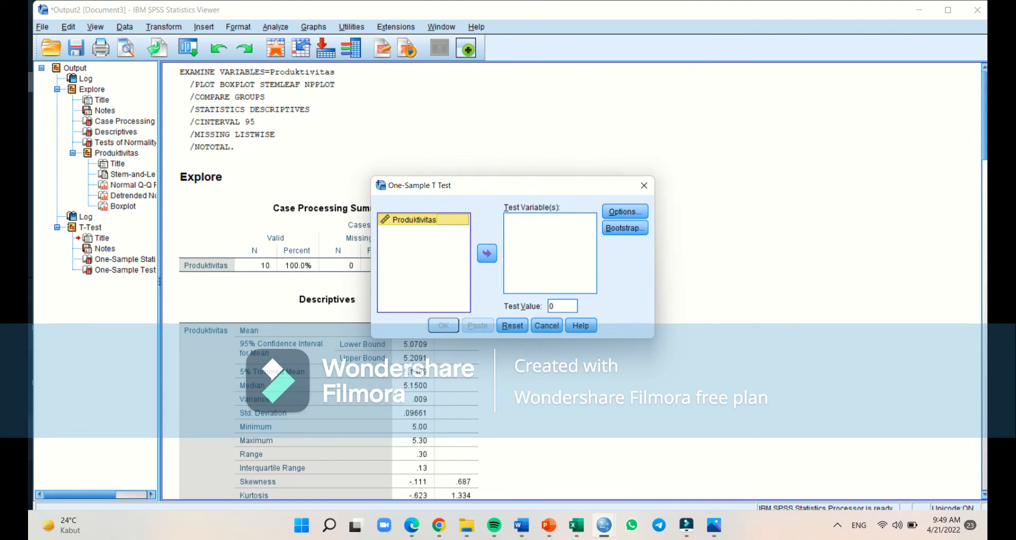
{"action": "left_click", "coordinate": [487, 254]}
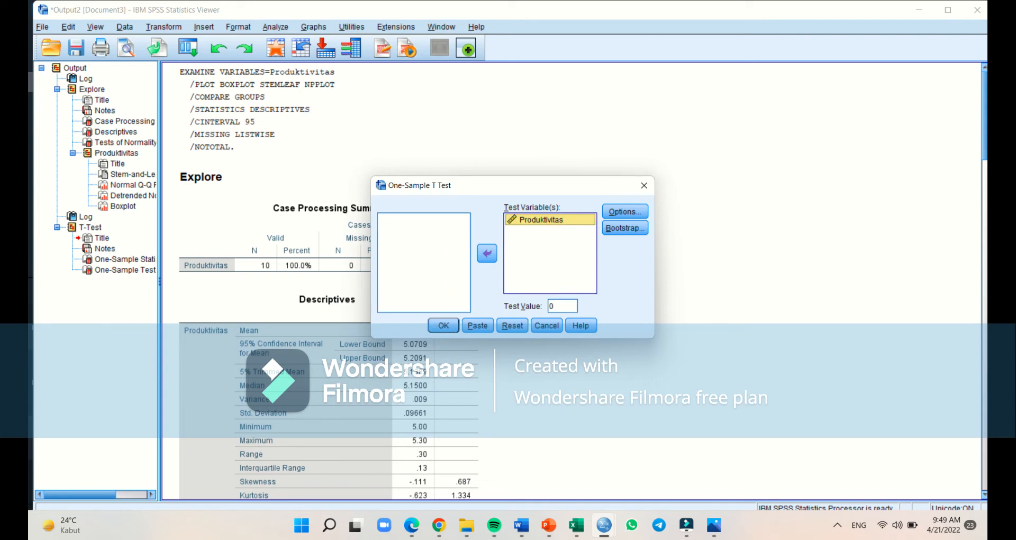
{"action": "left_click", "coordinate": [624, 212]}
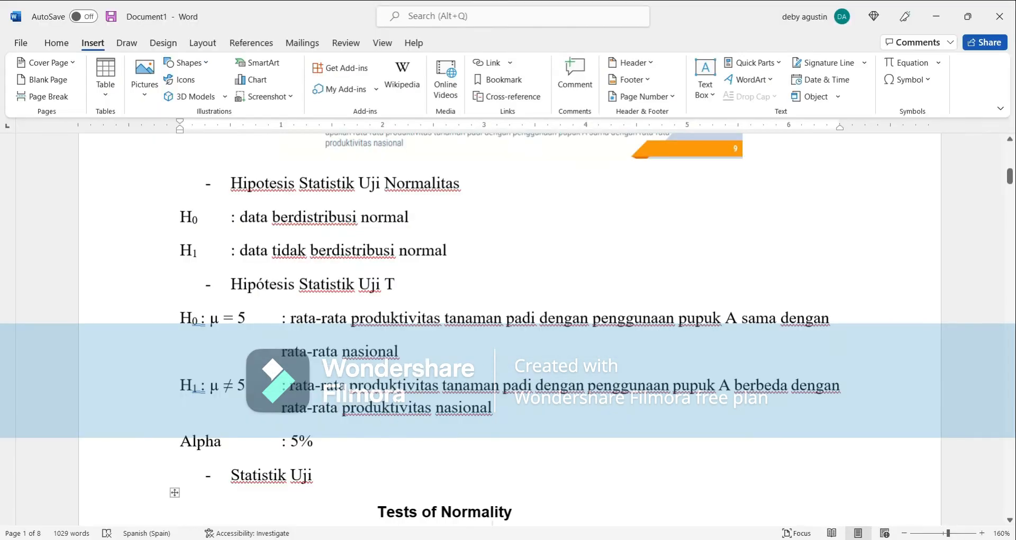
- Read the Kasus 1 T-test hypotheses, the Tests of Normality and One-Sample tables, the test criteria and the conclusion
{"action": "left_click", "coordinate": [628, 385]}
{"action": "scroll", "coordinate": [508, 318], "scroll_direction": "up", "scroll_amount": 1, "text": "ctrl"}
{"action": "scroll", "coordinate": [508, 317], "scroll_direction": "down", "scroll_amount": 3}
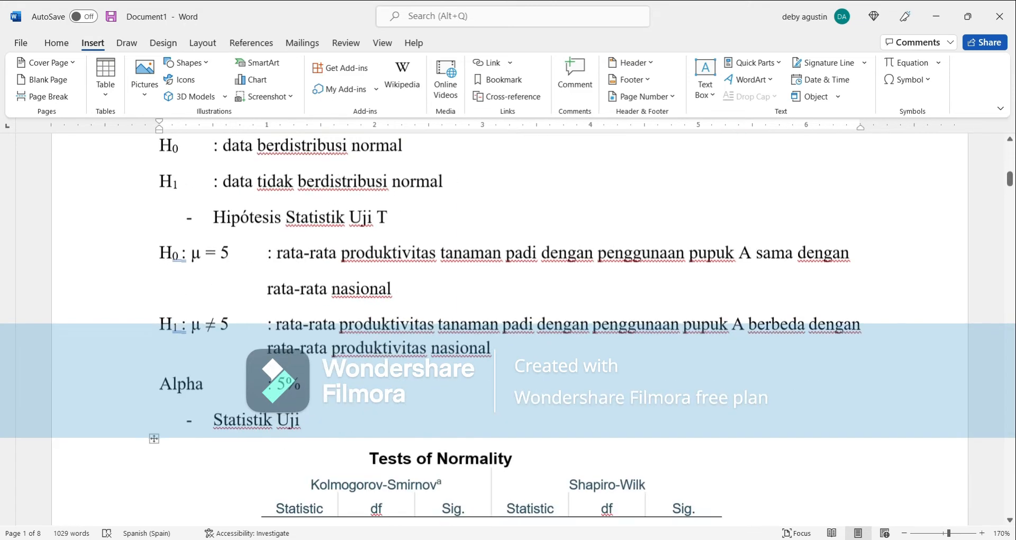
{"action": "scroll", "coordinate": [508, 317], "scroll_direction": "down", "scroll_amount": 3}
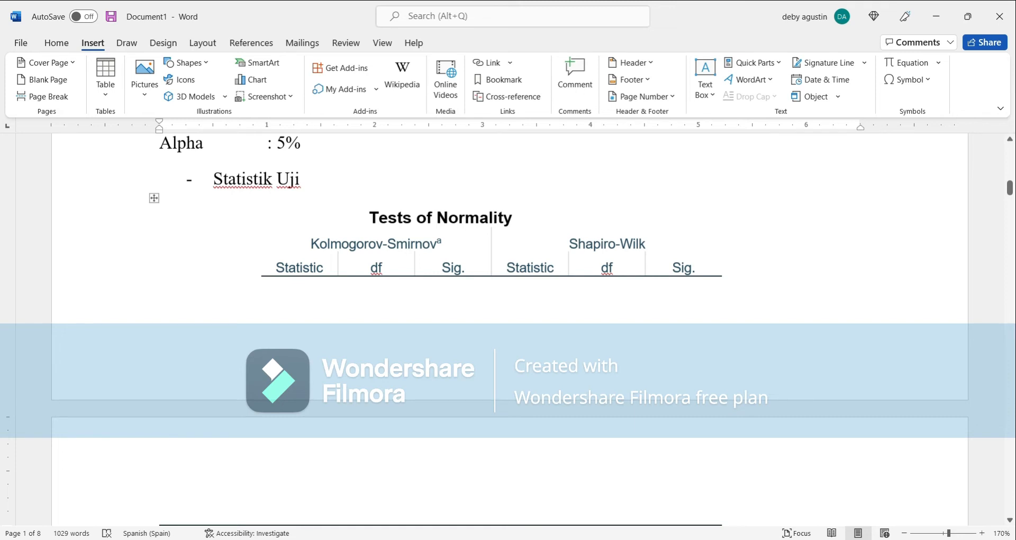
{"action": "scroll", "coordinate": [508, 328], "scroll_direction": "down", "scroll_amount": 2}
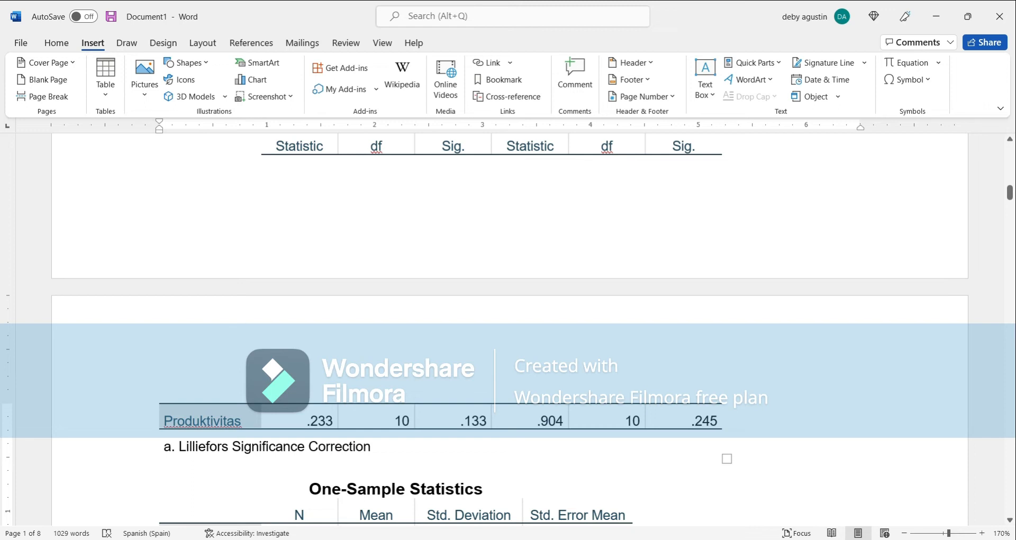
{"action": "scroll", "coordinate": [507, 317], "scroll_direction": "down", "scroll_amount": 5}
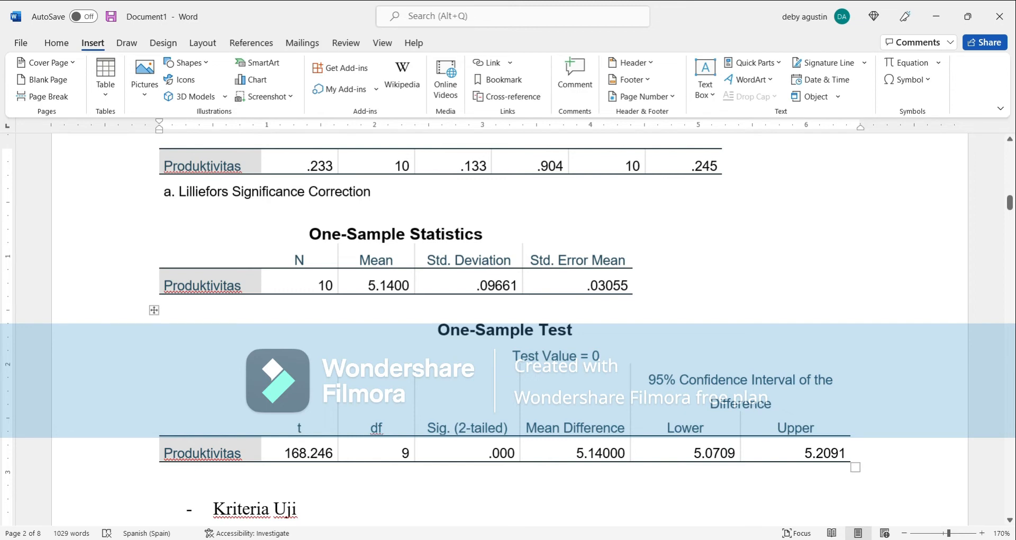
{"action": "scroll", "coordinate": [508, 328], "scroll_direction": "down", "scroll_amount": 3}
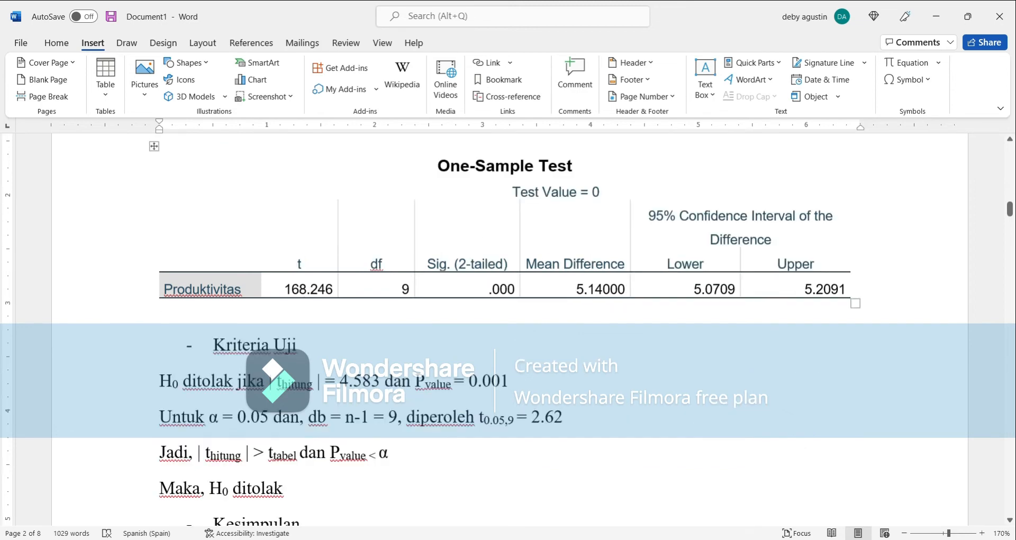
{"action": "scroll", "coordinate": [508, 328], "scroll_direction": "up", "scroll_amount": 2}
{"action": "scroll", "coordinate": [508, 328], "scroll_direction": "up", "scroll_amount": 4}
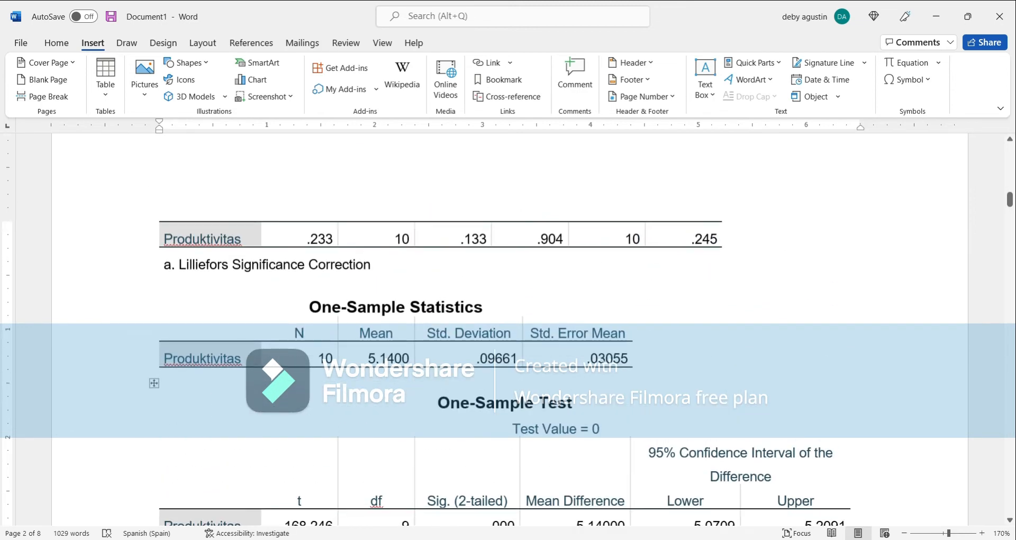
{"action": "scroll", "coordinate": [507, 328], "scroll_direction": "down", "scroll_amount": 4}
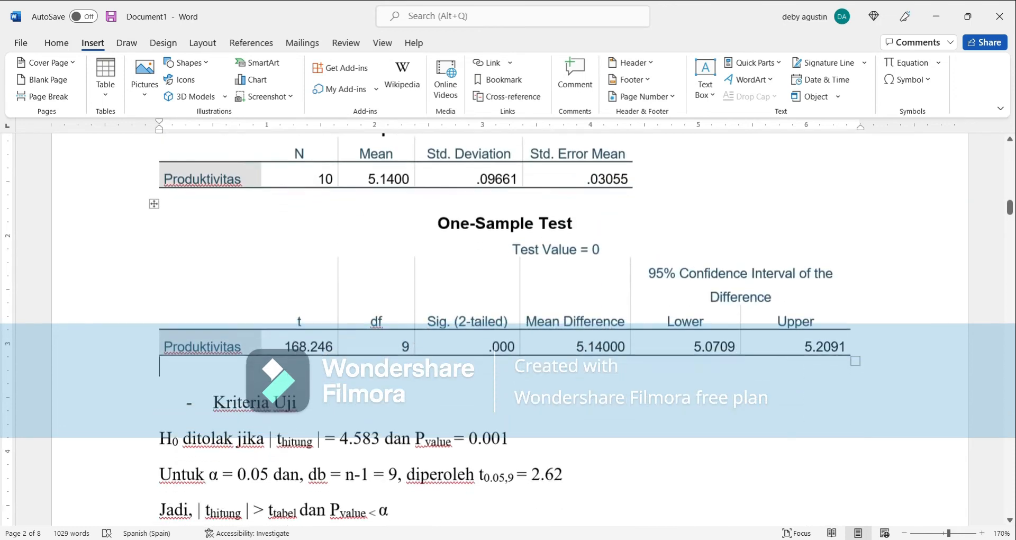
{"action": "scroll", "coordinate": [508, 328], "scroll_direction": "down", "scroll_amount": 1}
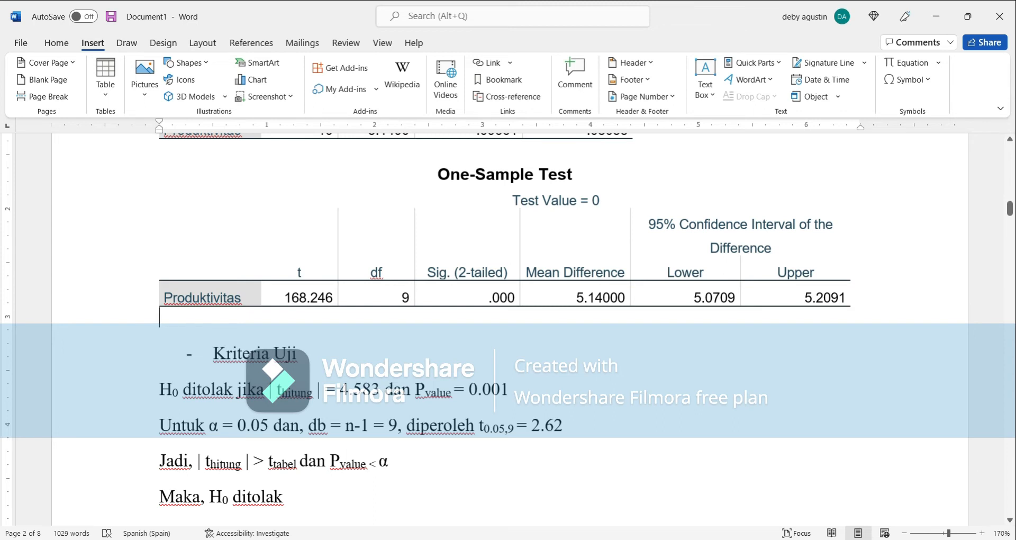
{"action": "scroll", "coordinate": [510, 320], "scroll_direction": "down", "scroll_amount": 5}
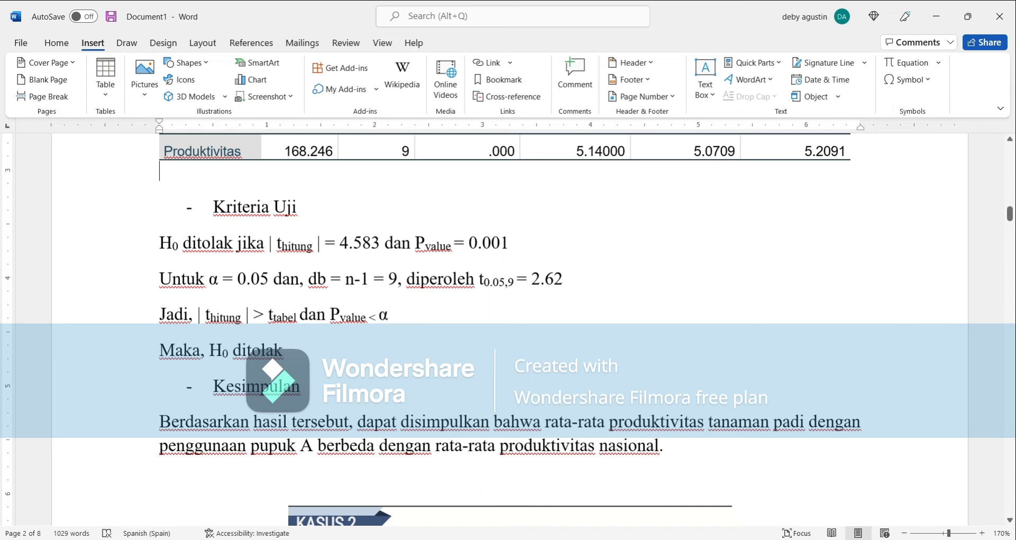
{"action": "scroll", "coordinate": [508, 328], "scroll_direction": "down", "scroll_amount": 5}
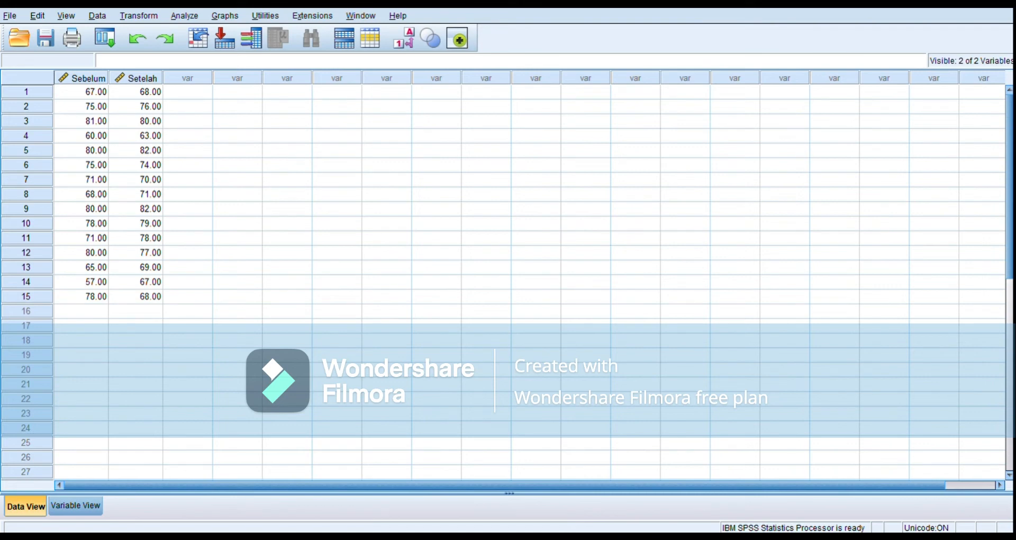
- Set up Explore with Sebelum and Setelah as dependent variables and open its plot settings
{"action": "left_click", "coordinate": [76, 505]}
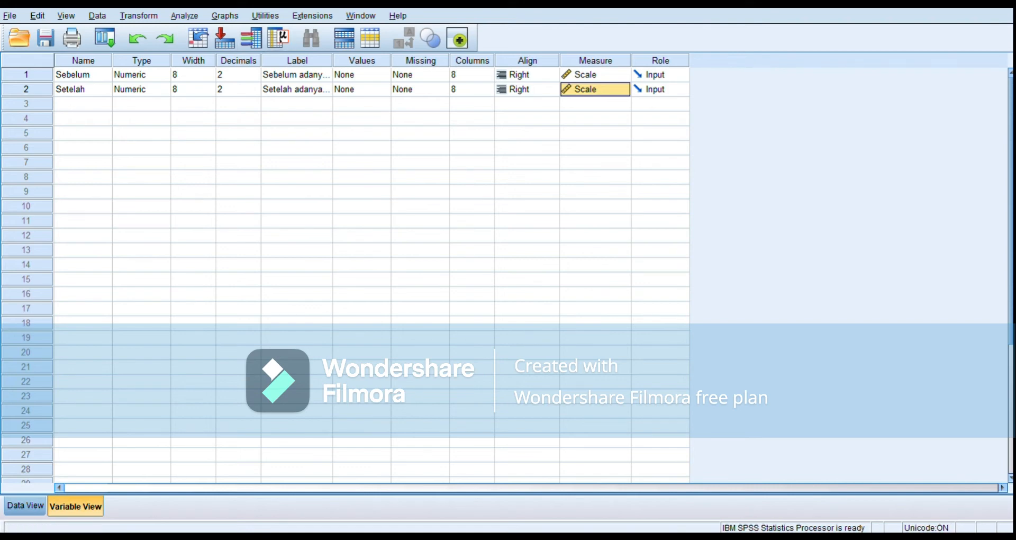
{"action": "left_click", "coordinate": [184, 16]}
{"action": "mouse_move", "coordinate": [225, 16]}
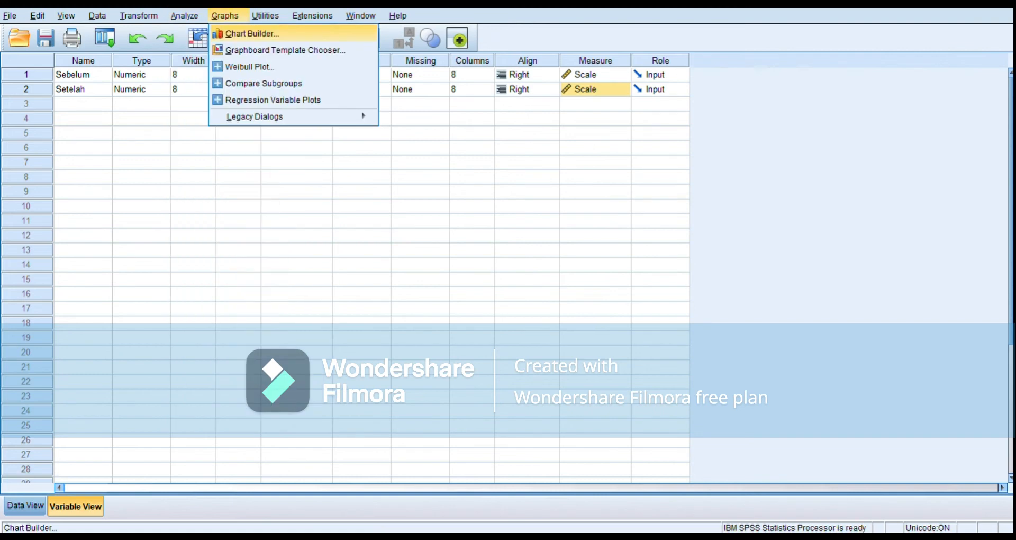
{"action": "mouse_move", "coordinate": [184, 16]}
{"action": "mouse_move", "coordinate": [223, 48]}
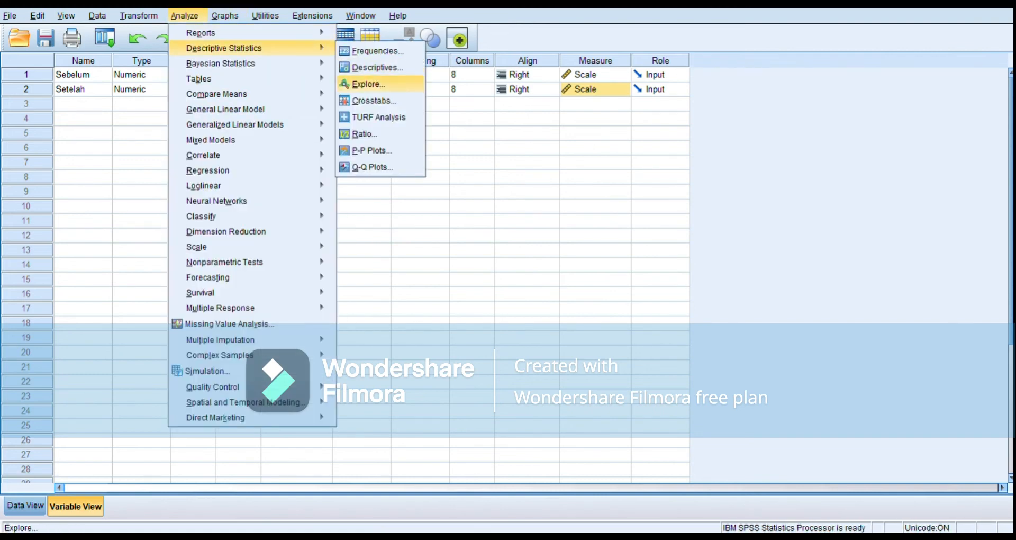
{"action": "left_click", "coordinate": [368, 84]}
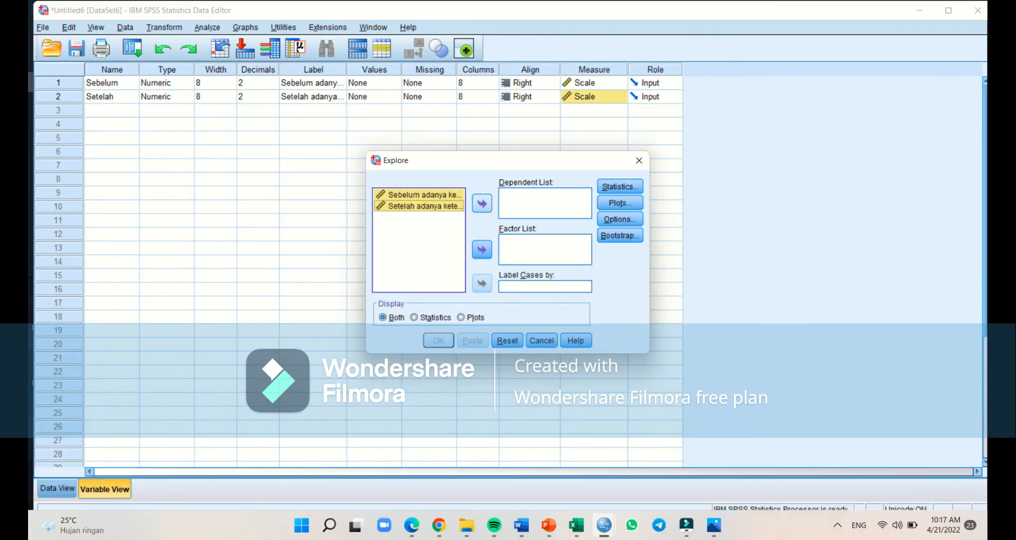
{"action": "left_click", "coordinate": [482, 203]}
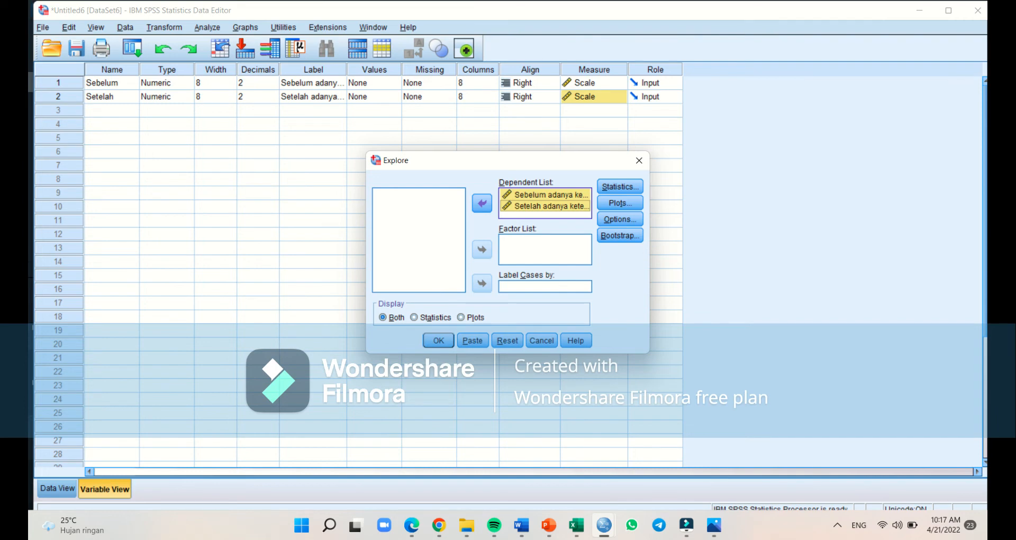
{"action": "left_click", "coordinate": [620, 202]}
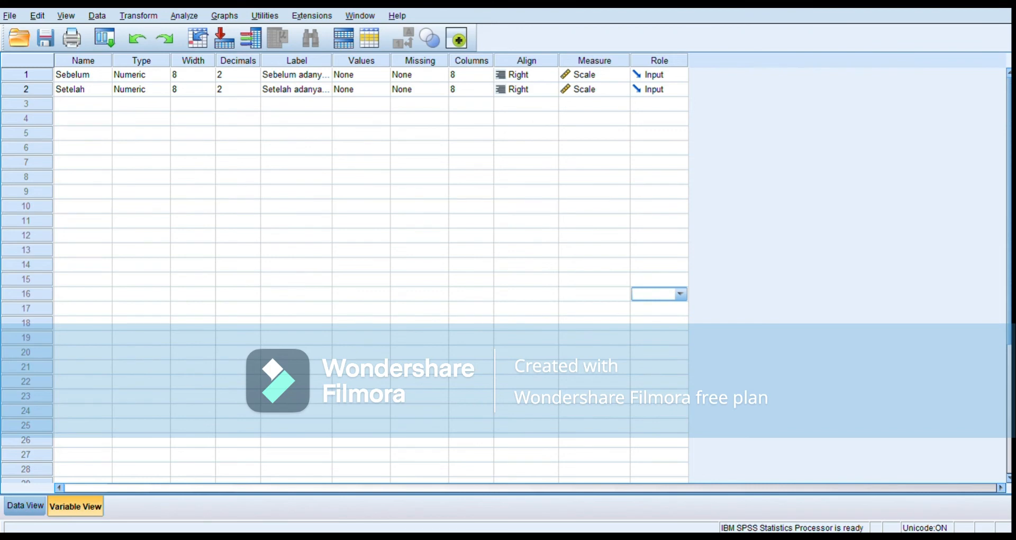
- Set up a Paired-Samples T Test pairing Sebelum with Setelah and open its options, reviewing the Explore output along the way
{"action": "left_click", "coordinate": [184, 16]}
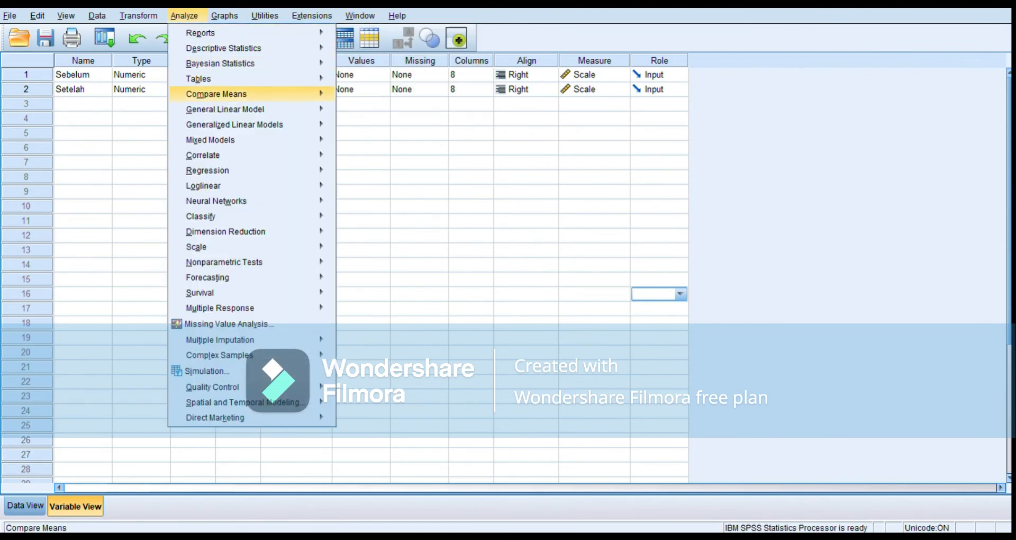
{"action": "mouse_move", "coordinate": [215, 93]}
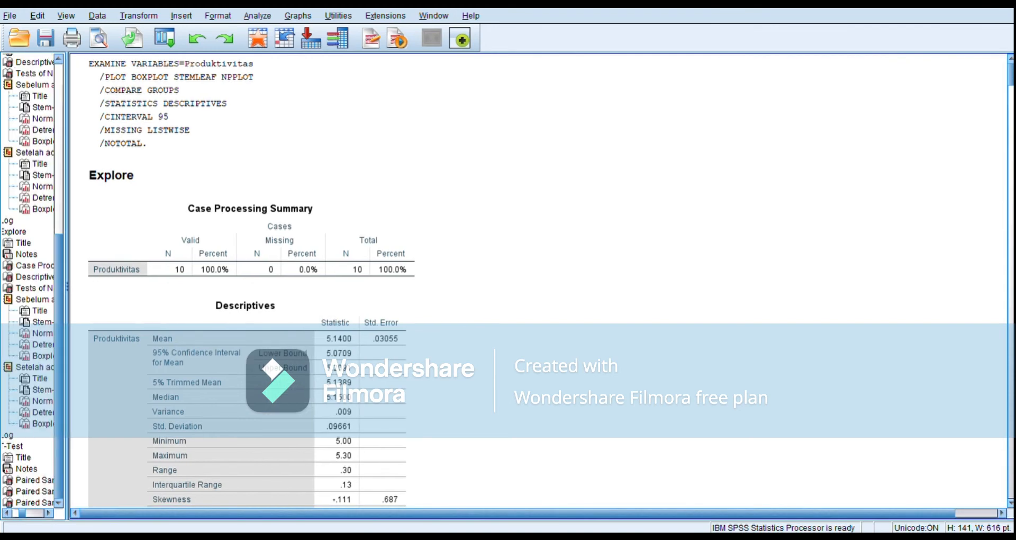
{"action": "scroll", "coordinate": [248, 174], "scroll_direction": "down", "scroll_amount": 4}
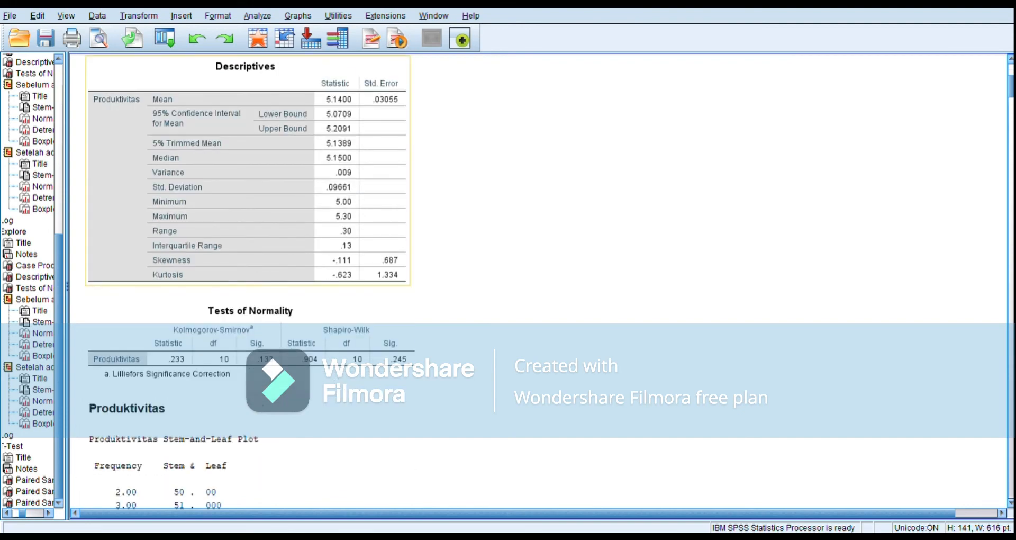
{"action": "scroll", "coordinate": [248, 174], "scroll_direction": "down", "scroll_amount": 15}
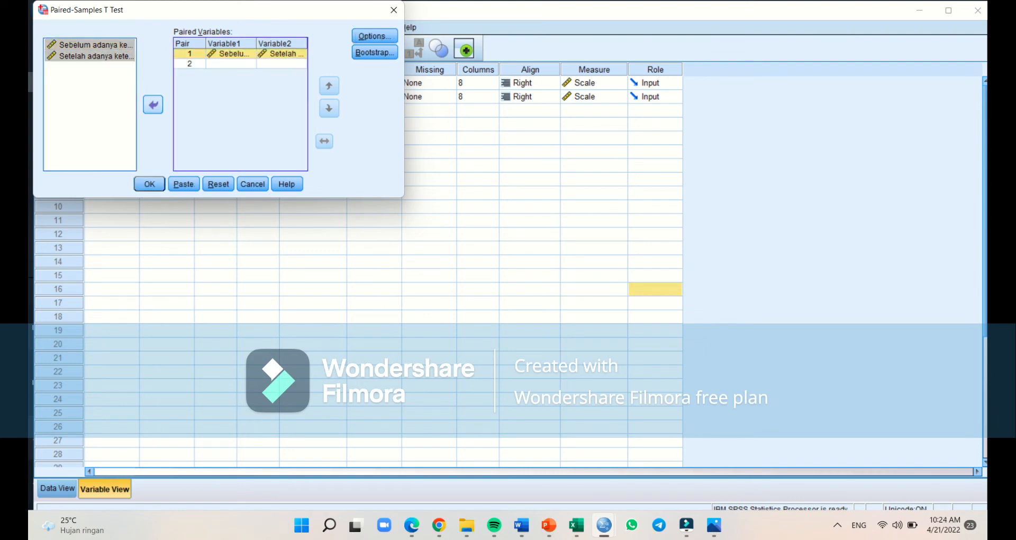
{"action": "key", "text": "alt+o"}
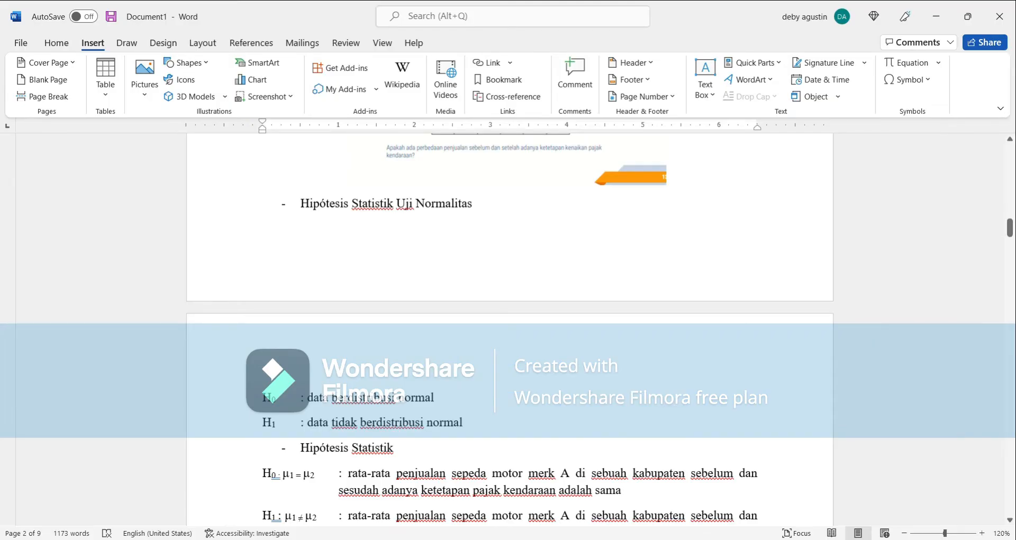
- Read the Kasus 2 normality and motorcycle sales hypotheses and delete the empty bullet below Statistik UJi
{"action": "scroll", "coordinate": [510, 328], "scroll_direction": "up", "scroll_amount": 2}
{"action": "scroll", "coordinate": [510, 328], "scroll_direction": "down", "scroll_amount": 2}
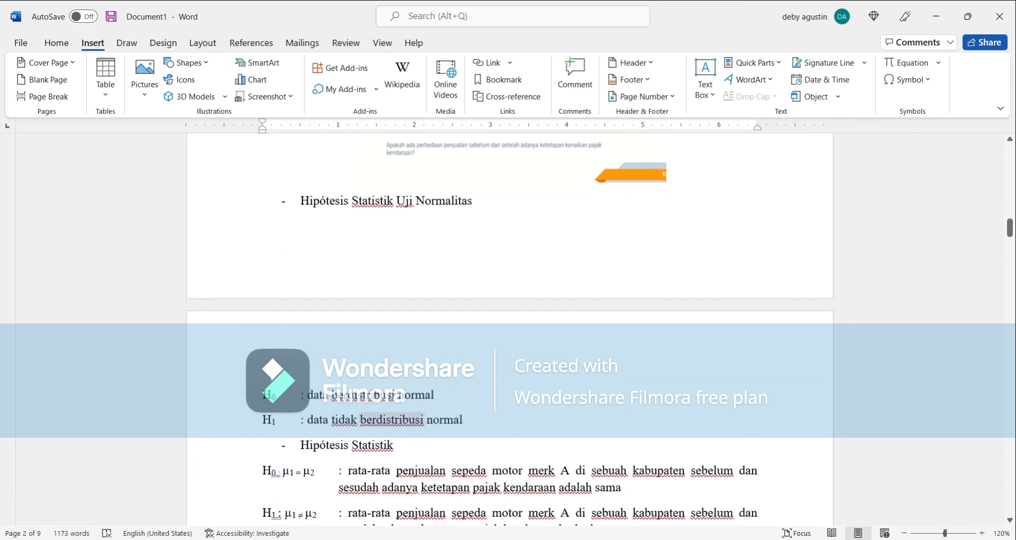
{"action": "scroll", "coordinate": [509, 328], "scroll_direction": "down", "scroll_amount": 3}
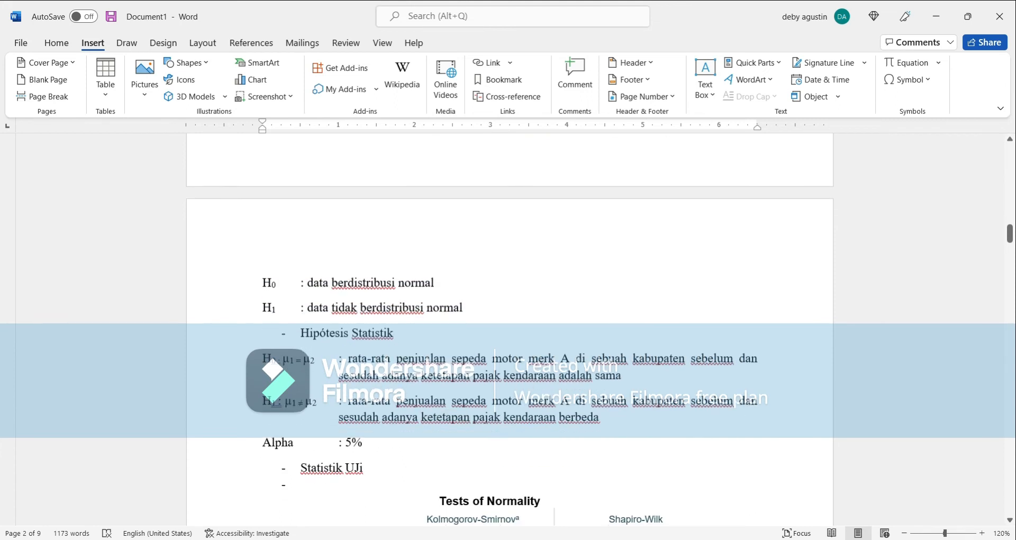
{"action": "double_click", "coordinate": [373, 333]}
{"action": "scroll", "coordinate": [400, 417], "scroll_direction": "up", "scroll_amount": 2, "text": "ctrl"}
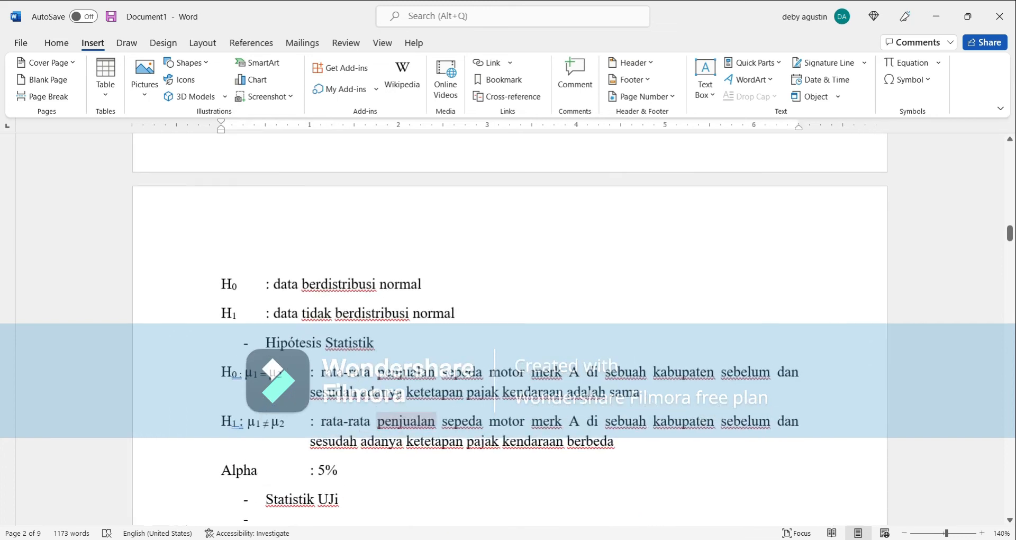
{"action": "scroll", "coordinate": [509, 328], "scroll_direction": "down", "scroll_amount": 3}
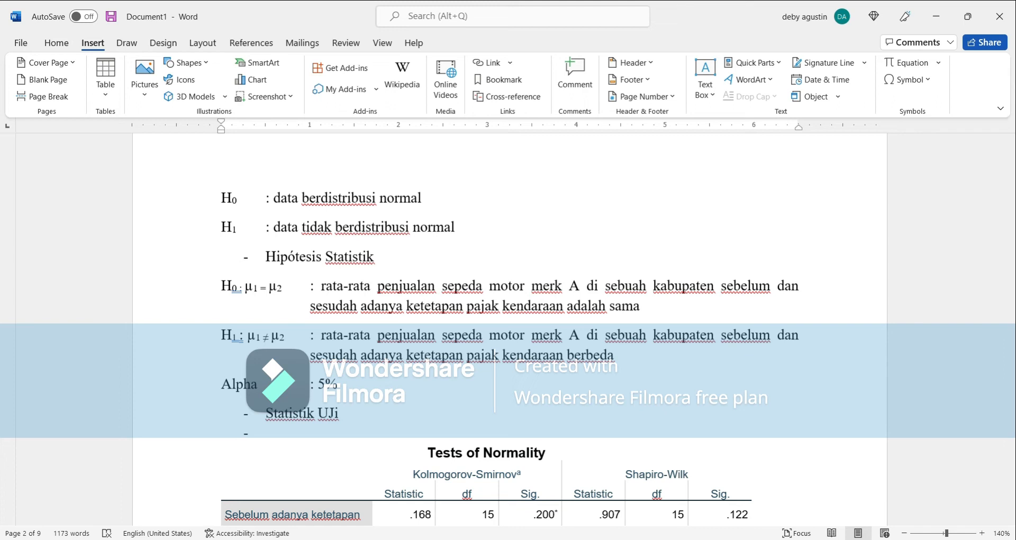
{"action": "left_click", "coordinate": [266, 432]}
{"action": "key", "text": "BackSpace"}
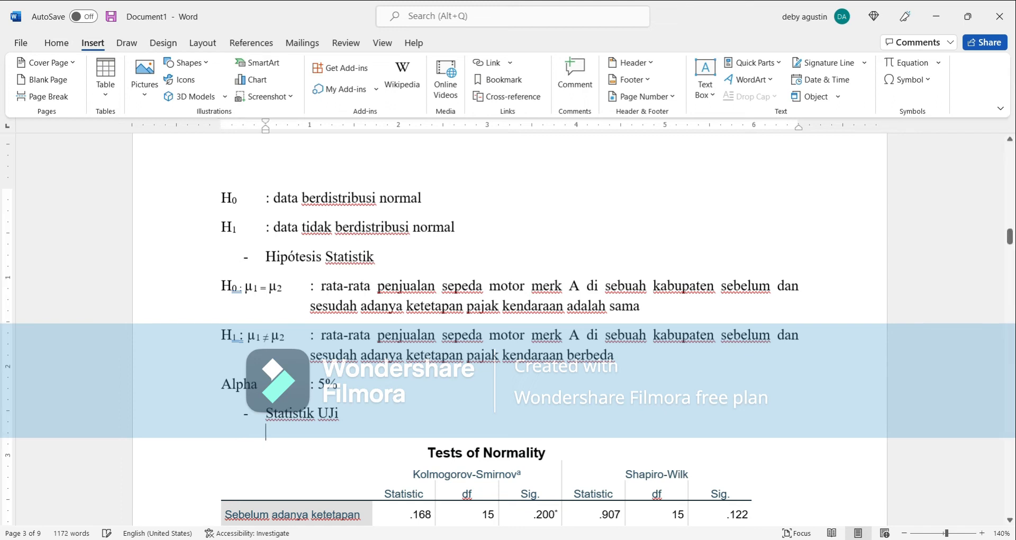
- Examine the Kasus 2 Tests of Normality, the Paired Samples Statistics, Correlations and Test tables, and the test criteria and decision
{"action": "scroll", "coordinate": [508, 328], "scroll_direction": "down", "scroll_amount": 2}
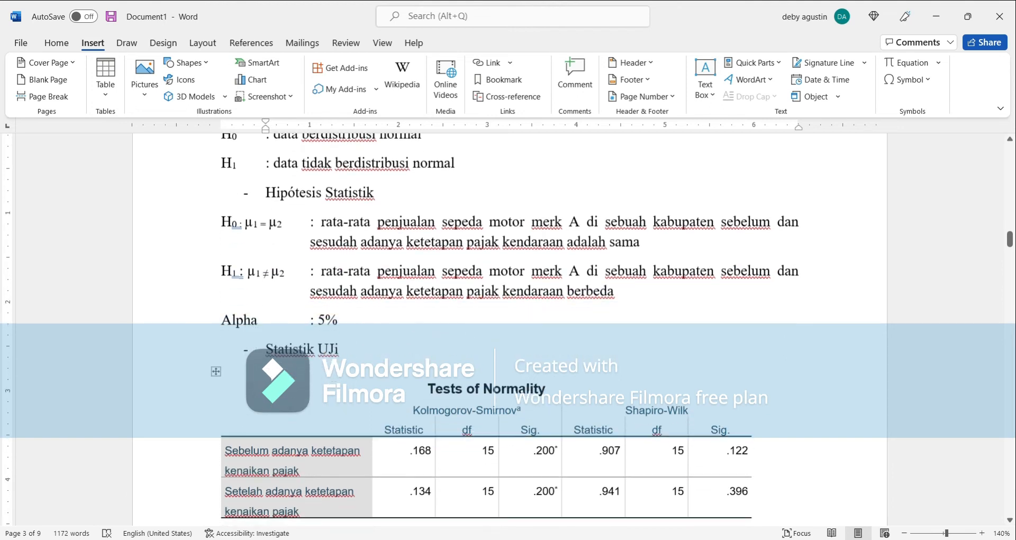
{"action": "scroll", "coordinate": [508, 328], "scroll_direction": "down", "scroll_amount": 1}
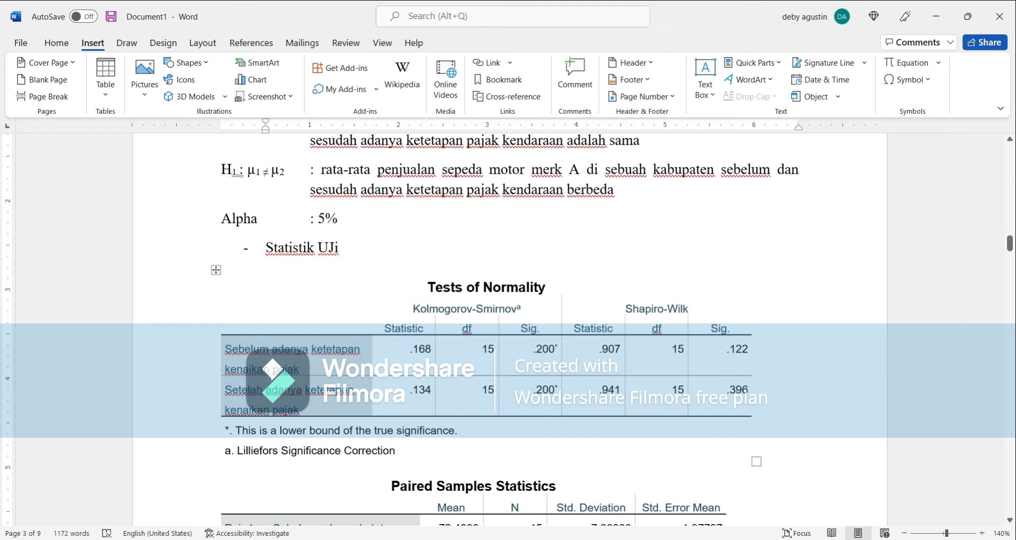
{"action": "scroll", "coordinate": [508, 328], "scroll_direction": "down", "scroll_amount": 5}
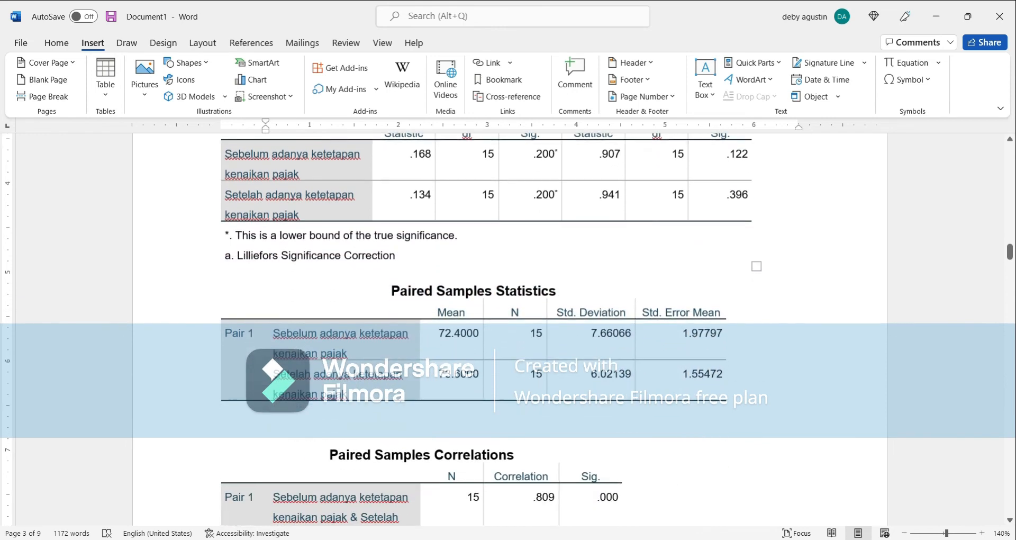
{"action": "scroll", "coordinate": [507, 328], "scroll_direction": "down", "scroll_amount": 3}
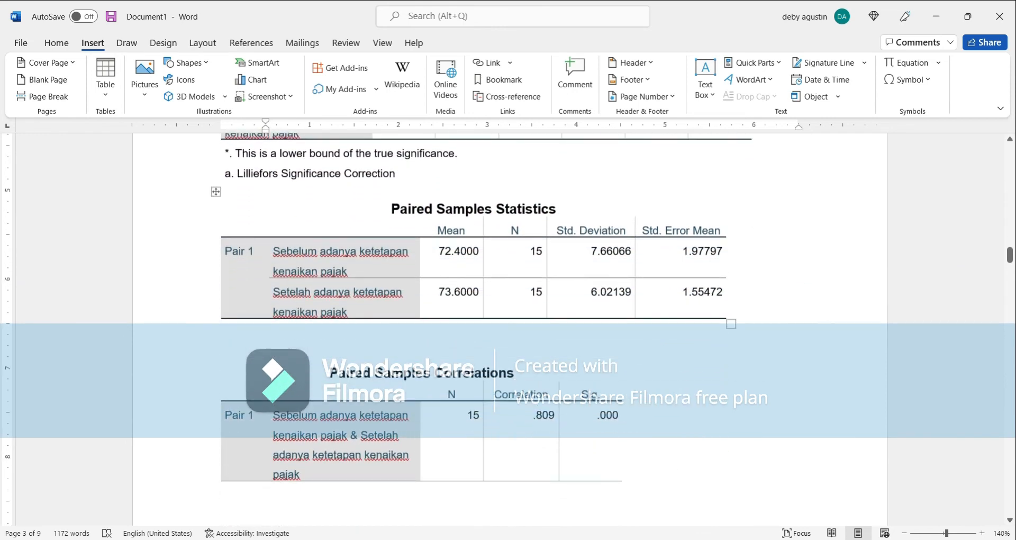
{"action": "scroll", "coordinate": [508, 328], "scroll_direction": "down", "scroll_amount": 2}
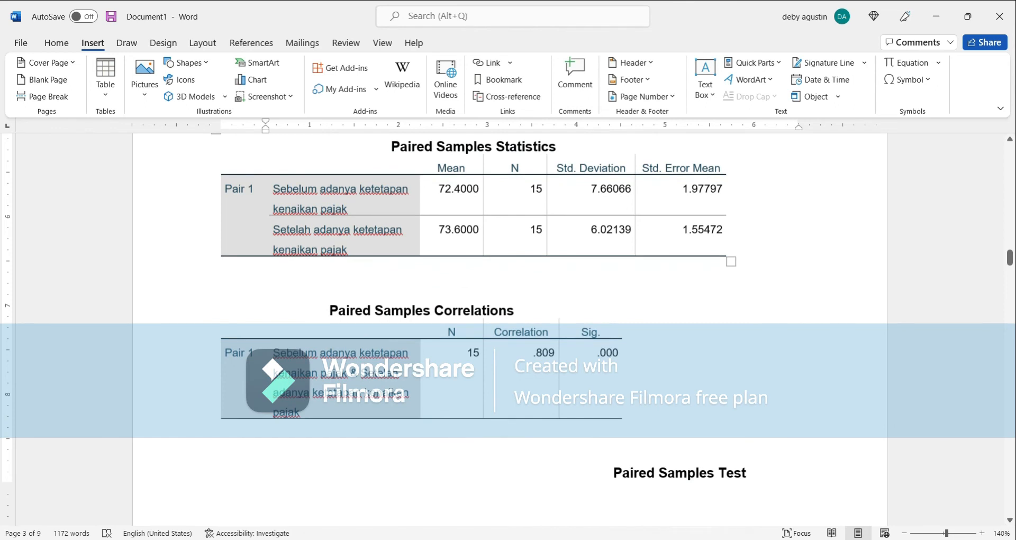
{"action": "scroll", "coordinate": [507, 328], "scroll_direction": "down", "scroll_amount": 7}
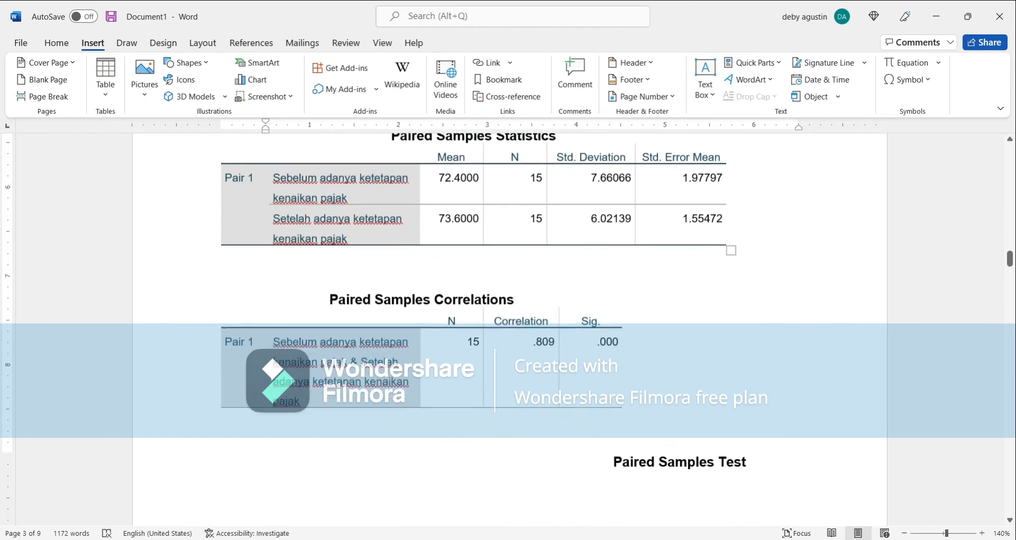
{"action": "scroll", "coordinate": [508, 328], "scroll_direction": "down", "scroll_amount": 3}
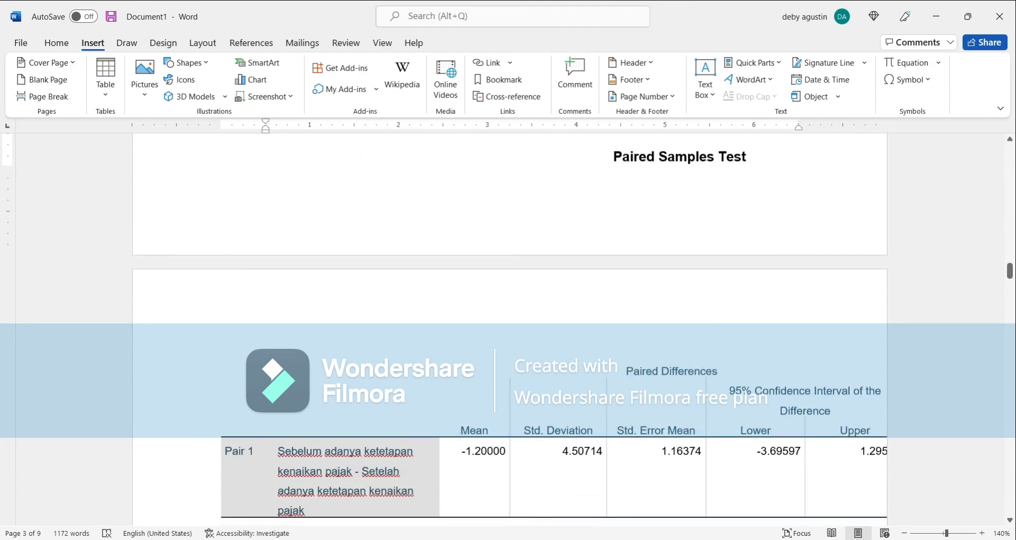
{"action": "scroll", "coordinate": [507, 328], "scroll_direction": "down", "scroll_amount": 8}
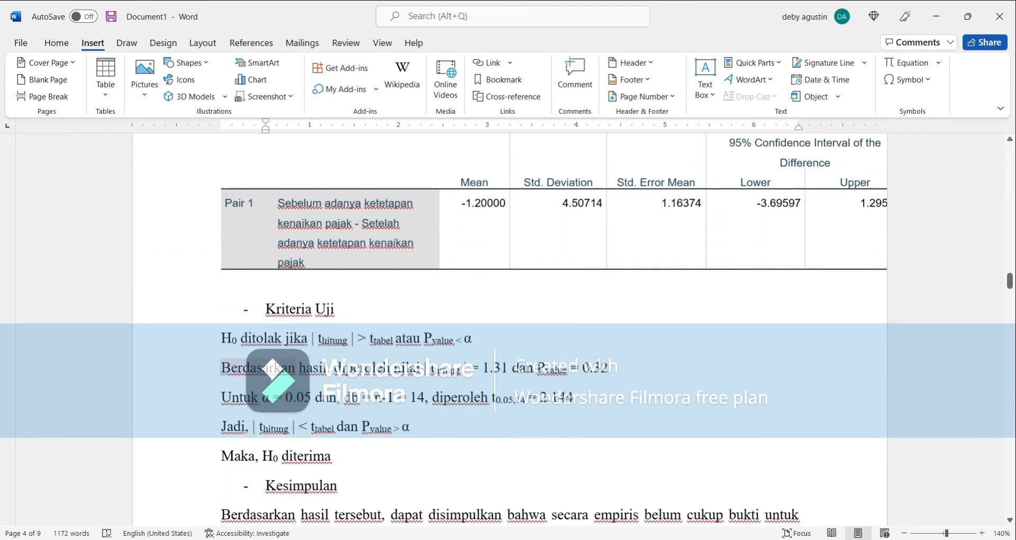
{"action": "scroll", "coordinate": [507, 328], "scroll_direction": "down", "scroll_amount": 1}
{"action": "scroll", "coordinate": [508, 328], "scroll_direction": "up", "scroll_amount": 3}
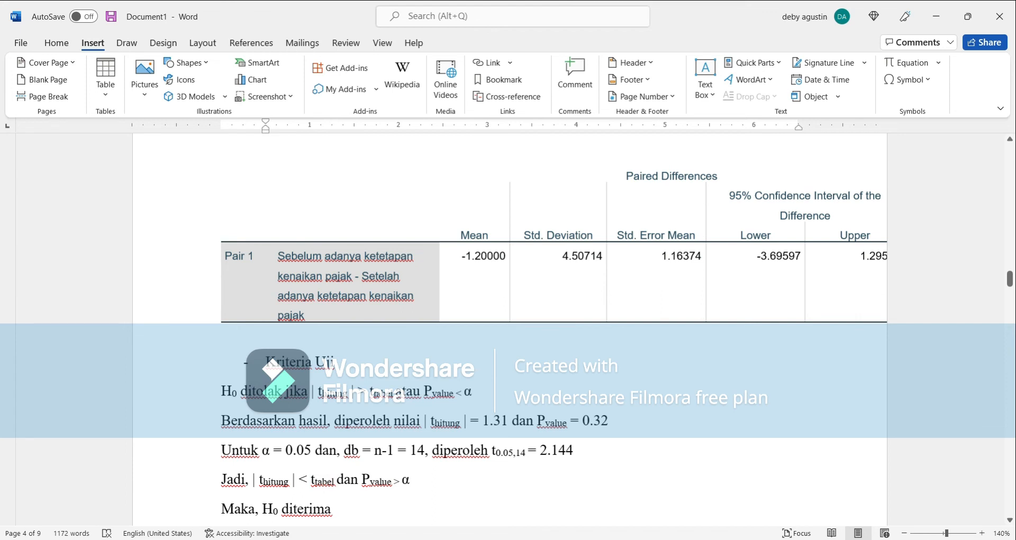
- Read the Kasus 3 problem in Word and examine the matching Nilai and Kelas data and variable definitions in SPSS
{"action": "scroll", "coordinate": [553, 341], "scroll_direction": "down", "scroll_amount": 1}
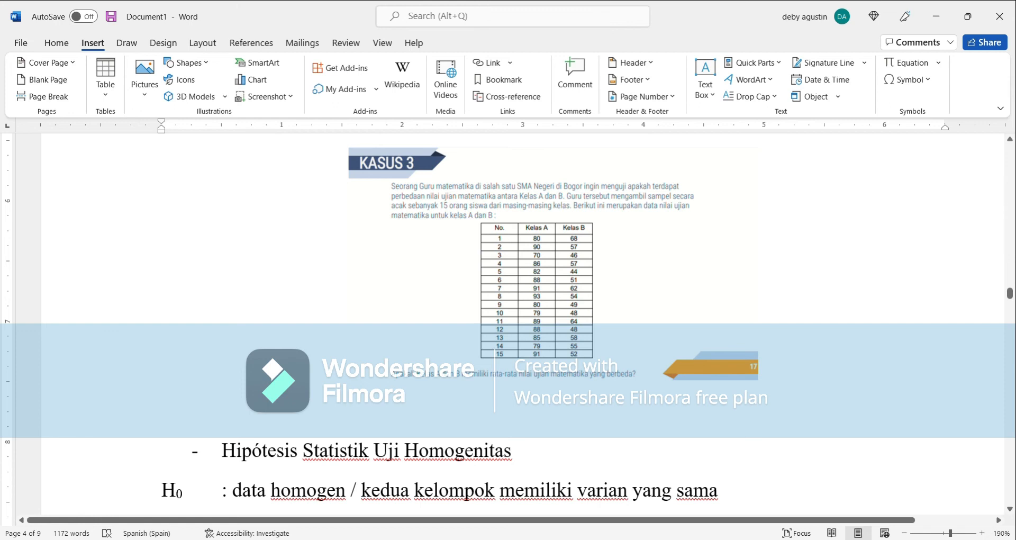
{"action": "scroll", "coordinate": [508, 323], "scroll_direction": "up", "scroll_amount": 1}
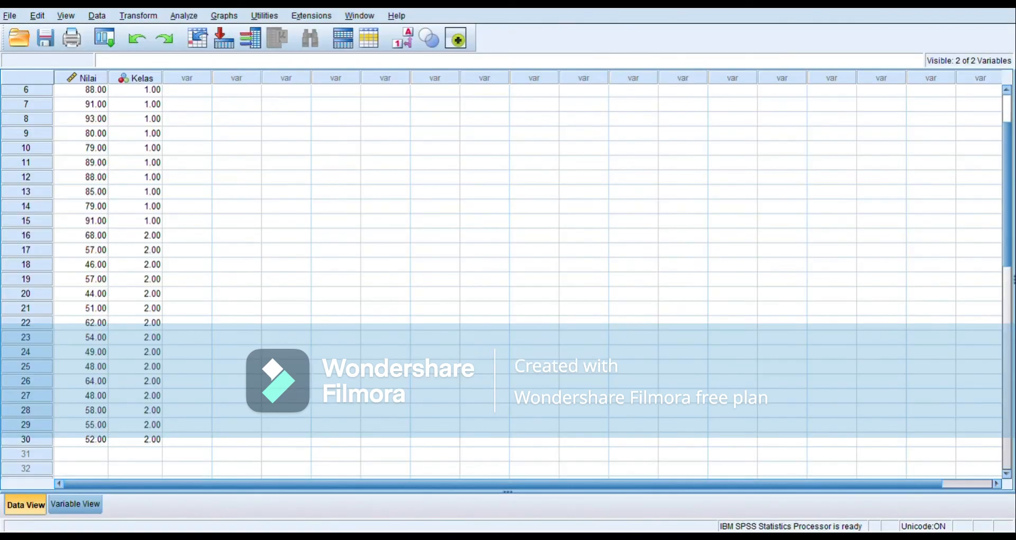
{"action": "scroll", "coordinate": [508, 281], "scroll_direction": "up", "scroll_amount": 2}
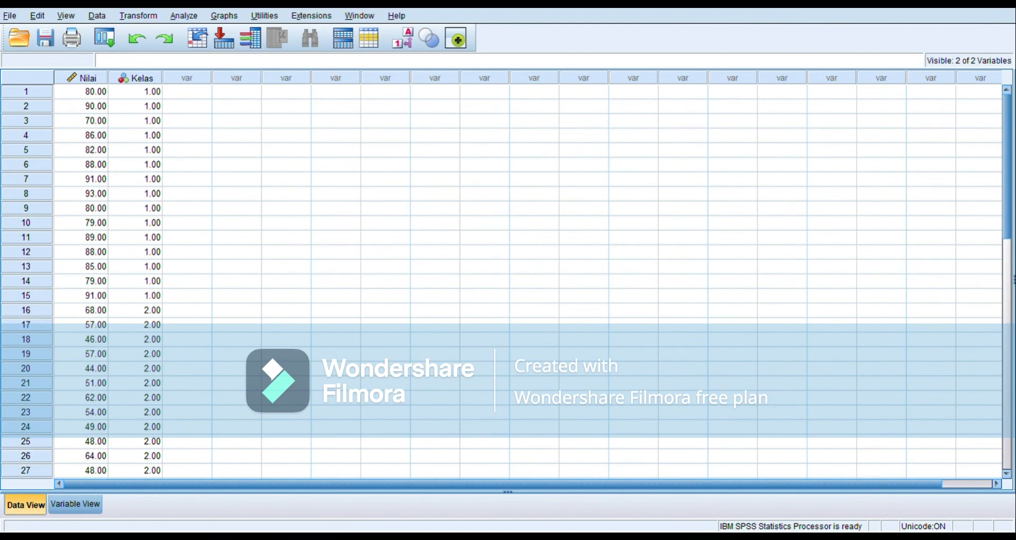
{"action": "scroll", "coordinate": [508, 280], "scroll_direction": "down", "scroll_amount": 1}
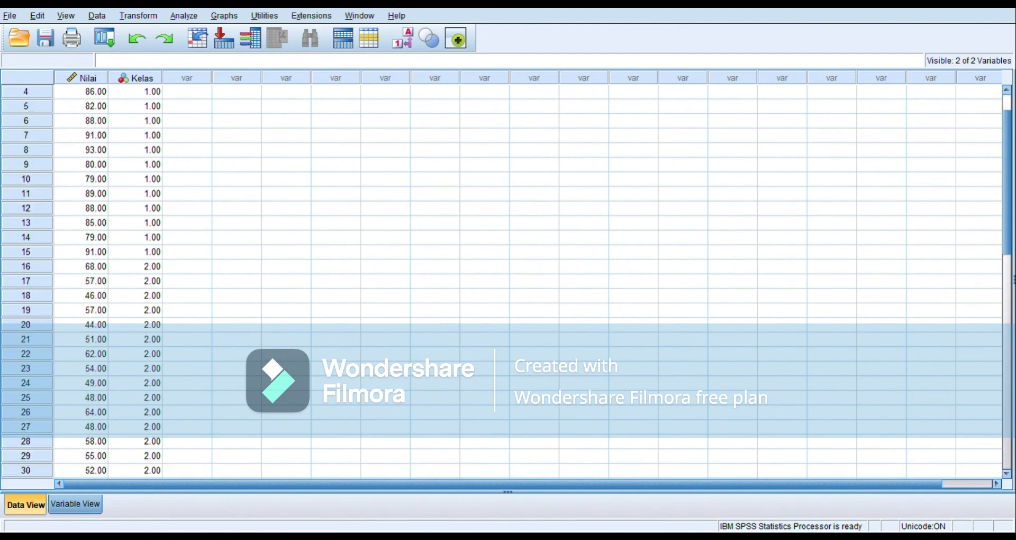
{"action": "left_click", "coordinate": [75, 504]}
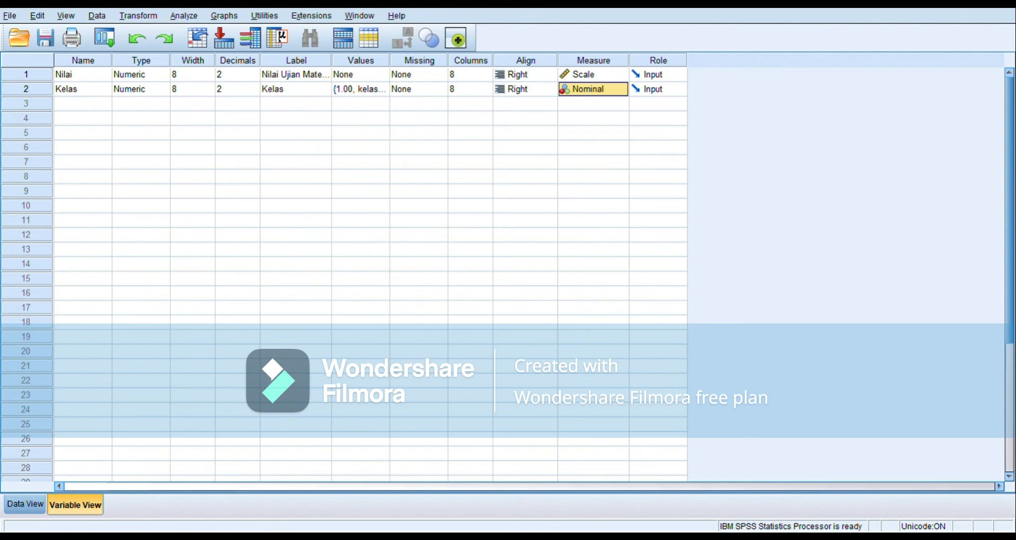
- Run an Independent-Samples T Test with Nilai Ujian Matematika as test variable and Kelas as grouping variable, using groups 1 and 2
{"action": "left_click", "coordinate": [184, 16]}
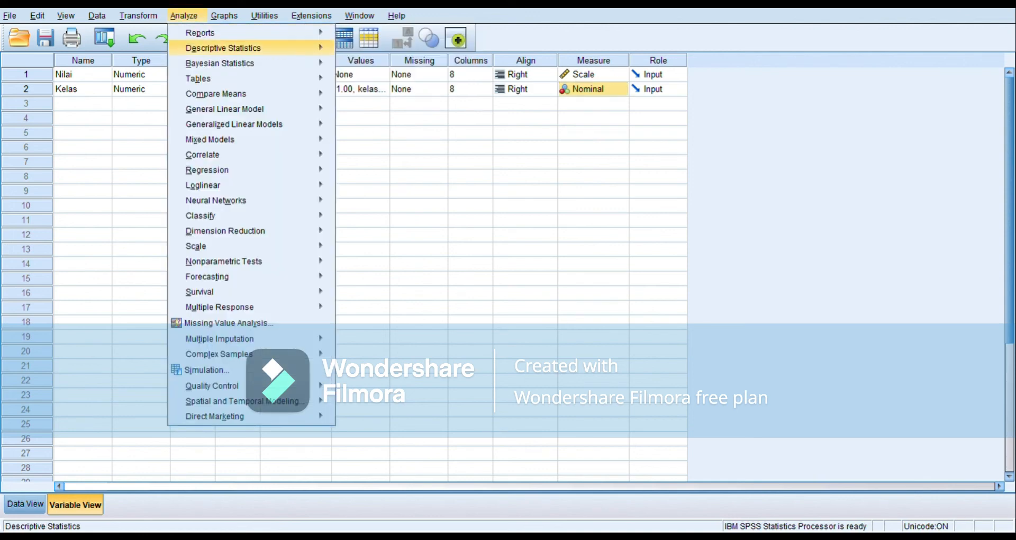
{"action": "mouse_move", "coordinate": [216, 93]}
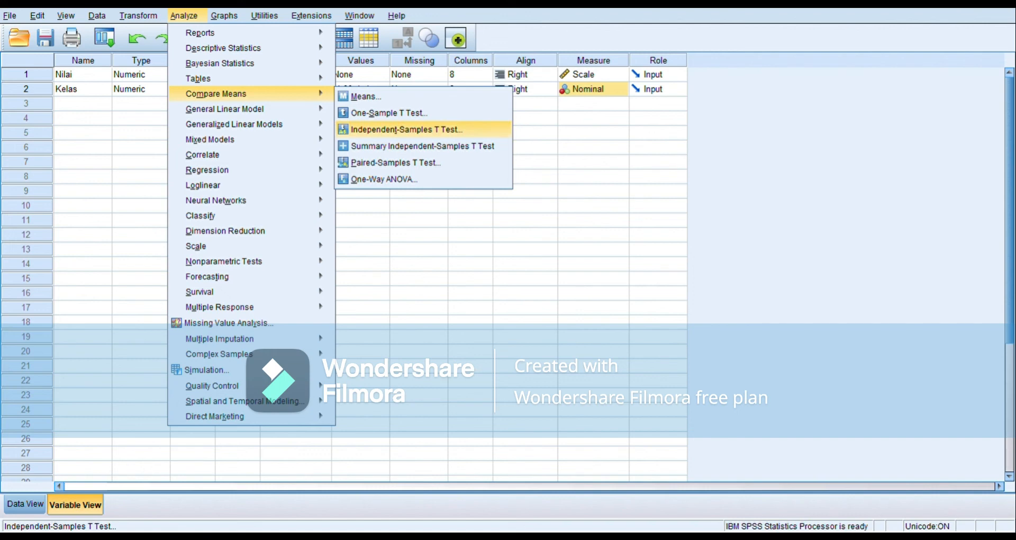
{"action": "left_click", "coordinate": [406, 129]}
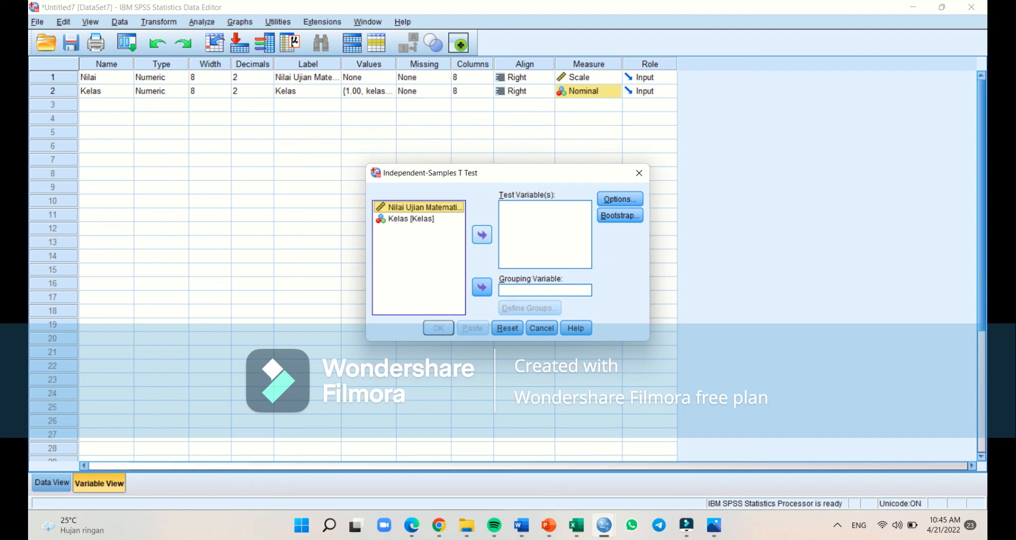
{"action": "left_click", "coordinate": [482, 234]}
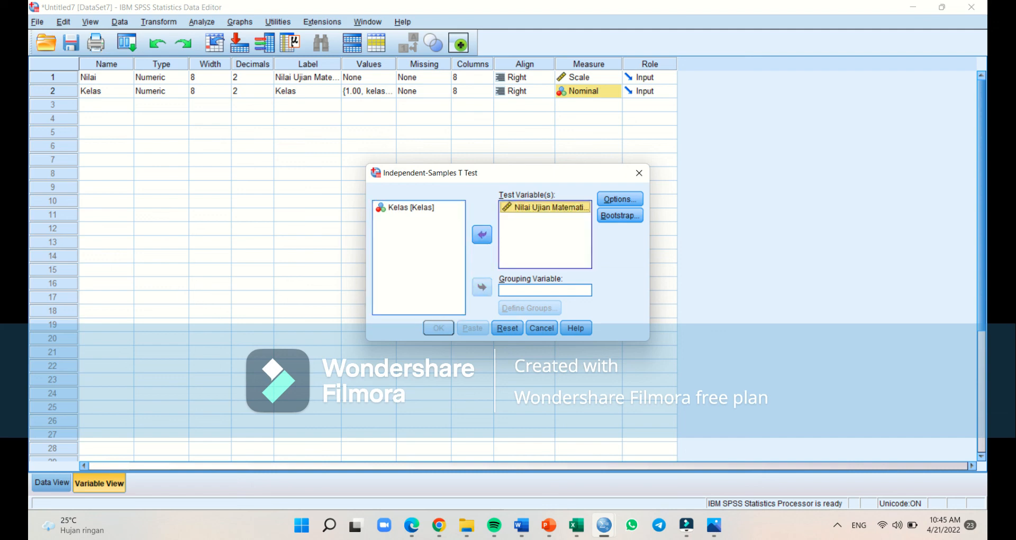
{"action": "left_click", "coordinate": [411, 208]}
{"action": "left_click", "coordinate": [481, 287]}
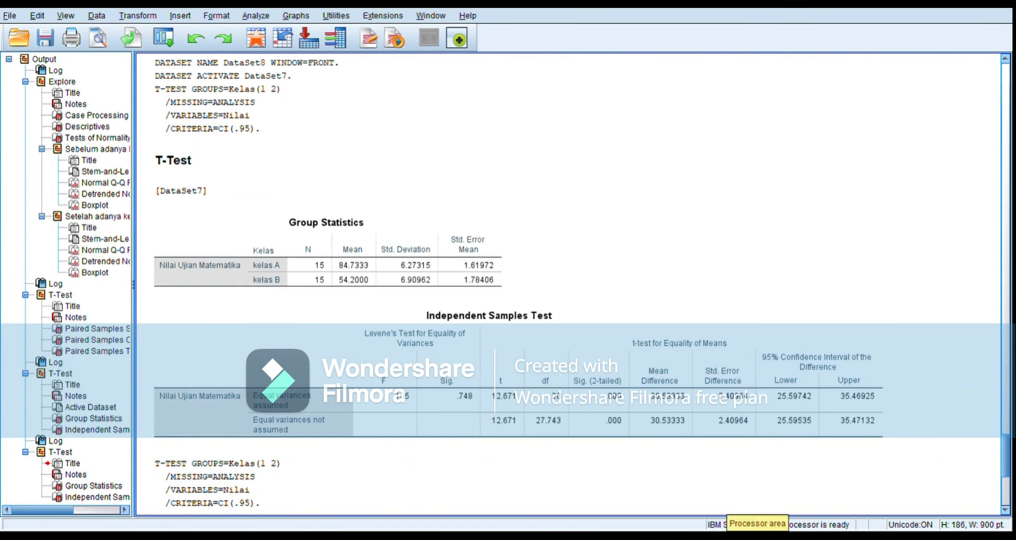
- Examine the Group Statistics and Independent Samples Test tables for Nilai Ujian Matematika in the output
{"action": "left_click", "coordinate": [498, 275]}
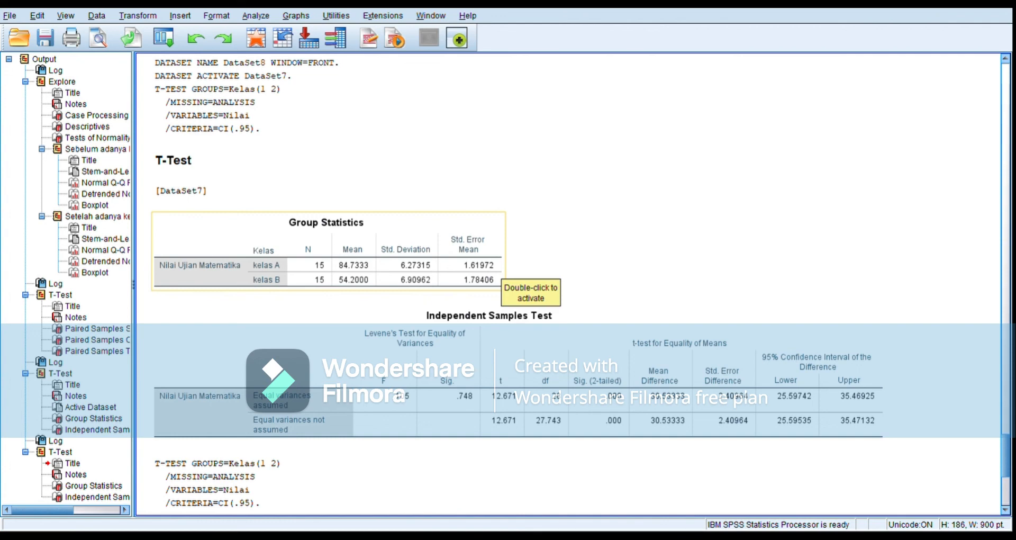
{"action": "scroll", "coordinate": [501, 272], "scroll_direction": "down", "scroll_amount": 4}
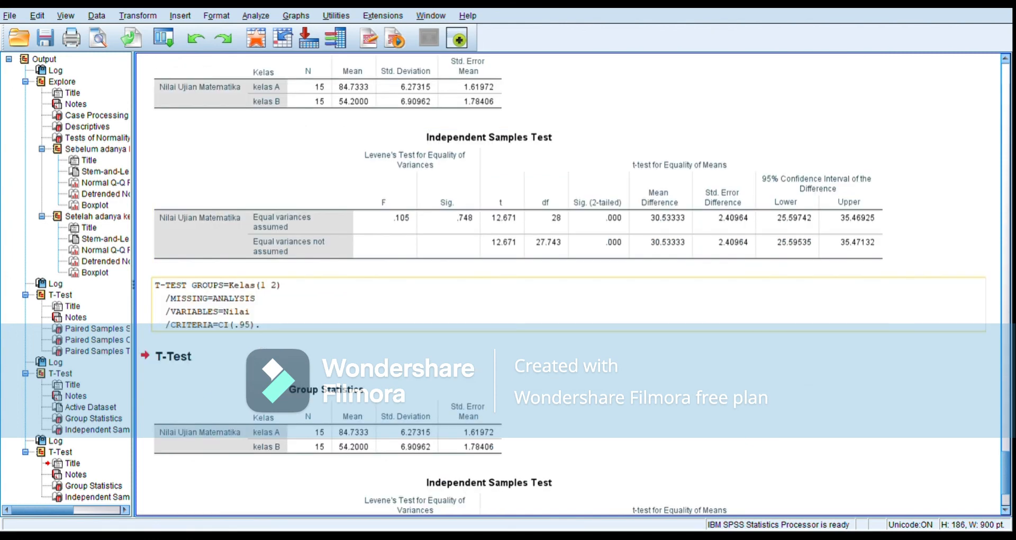
{"action": "scroll", "coordinate": [328, 296], "scroll_direction": "down", "scroll_amount": 1}
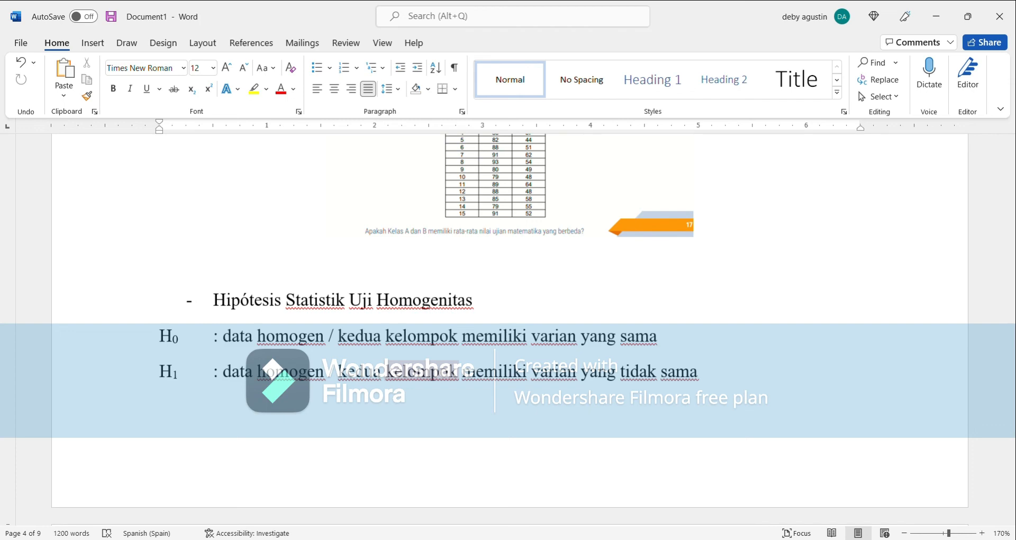
- Read the Kasus 3 homogeneity and mean-difference hypotheses in Word and delete the empty bullet below Statistik Uji
{"action": "scroll", "coordinate": [509, 328], "scroll_direction": "down", "scroll_amount": 7}
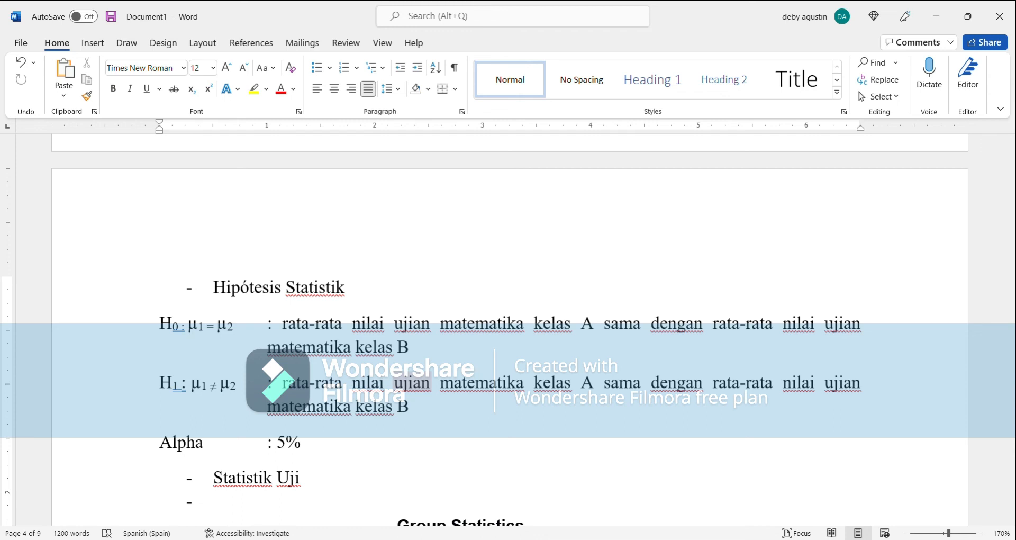
{"action": "scroll", "coordinate": [508, 328], "scroll_direction": "down", "scroll_amount": 4}
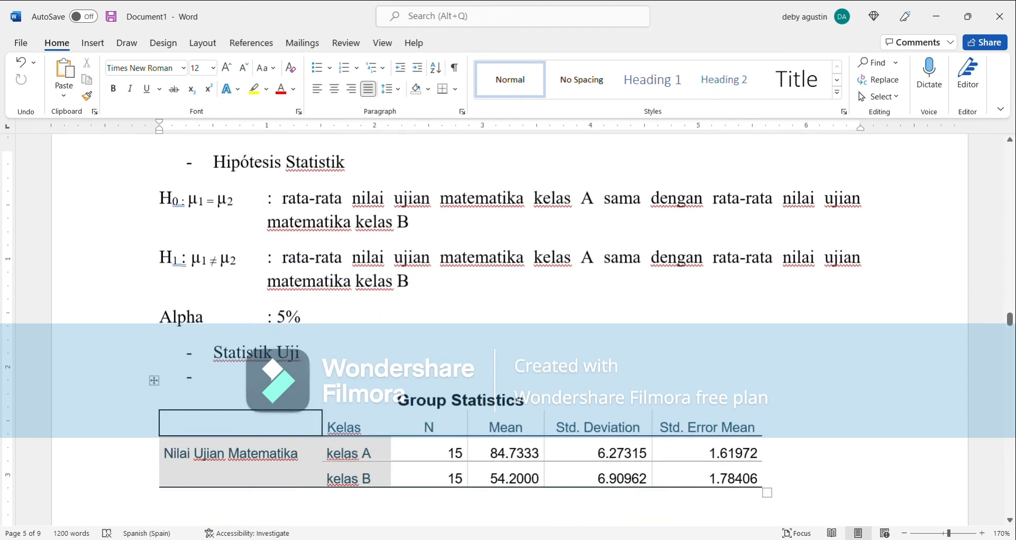
{"action": "key", "text": "BackSpace"}
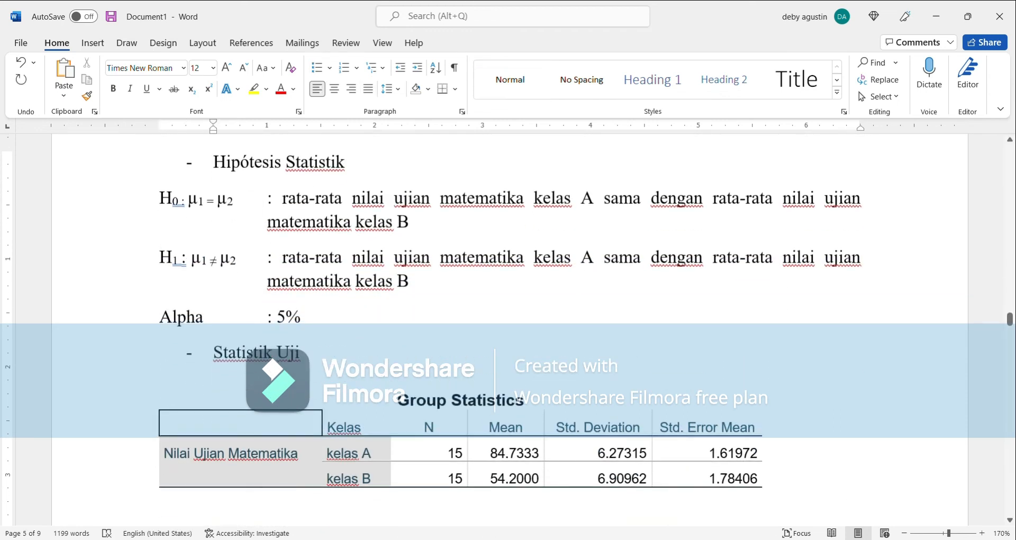
- Examine the Kasus 3 Group Statistics and Independent Samples Test tables, the test criteria, the decision and the conclusion
{"action": "scroll", "coordinate": [505, 328], "scroll_direction": "down", "scroll_amount": 3}
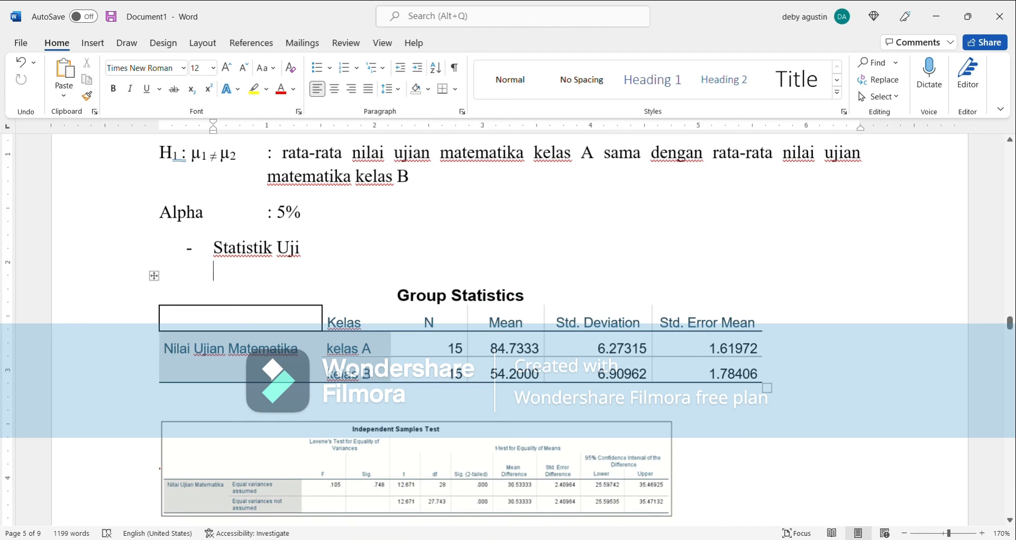
{"action": "scroll", "coordinate": [508, 317], "scroll_direction": "down", "scroll_amount": 5}
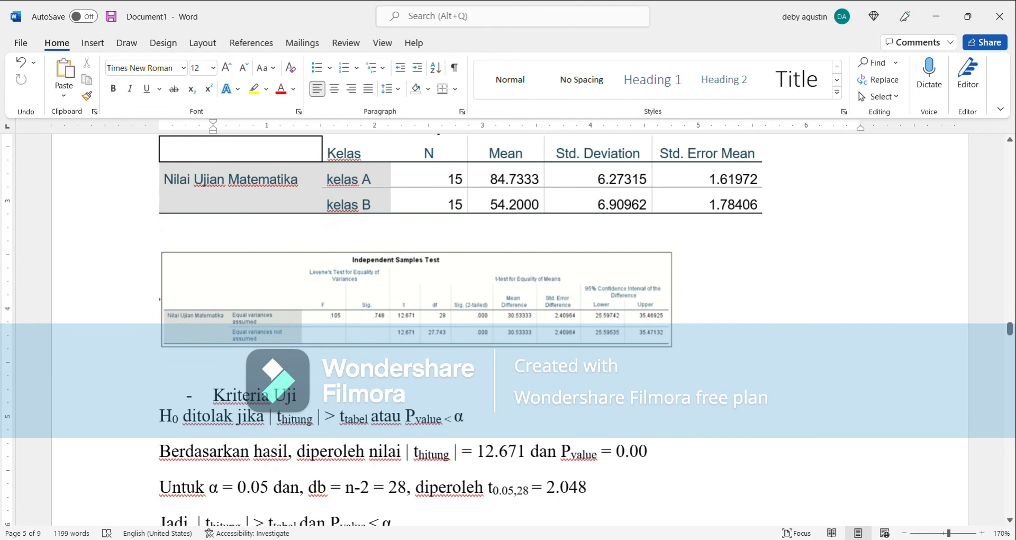
{"action": "scroll", "coordinate": [508, 328], "scroll_direction": "down", "scroll_amount": 4}
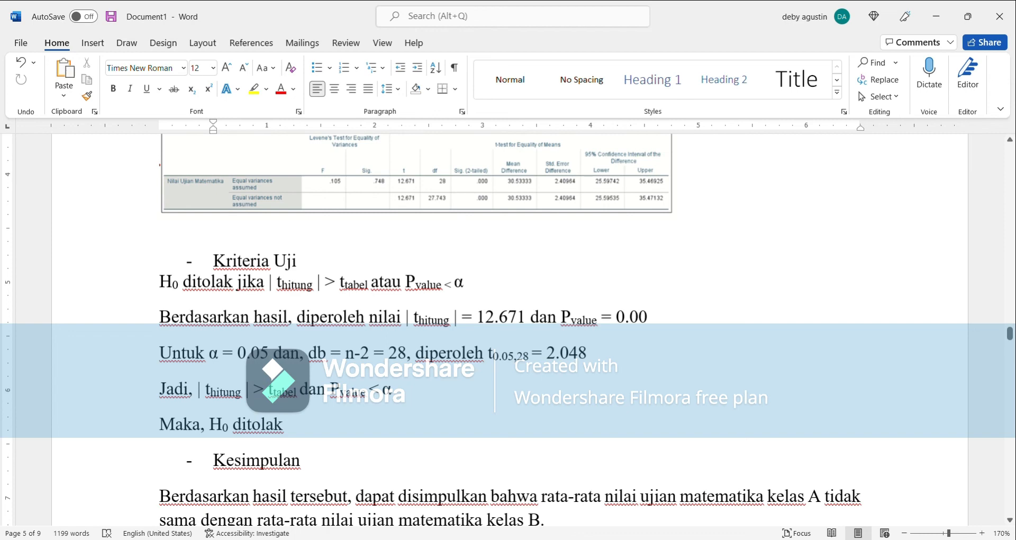
{"action": "scroll", "coordinate": [508, 317], "scroll_direction": "down", "scroll_amount": 5}
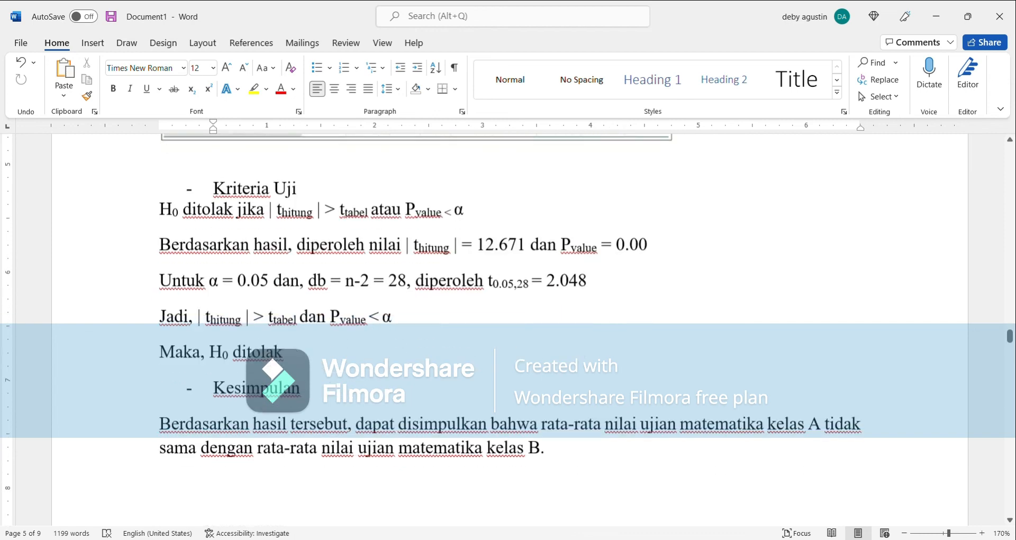